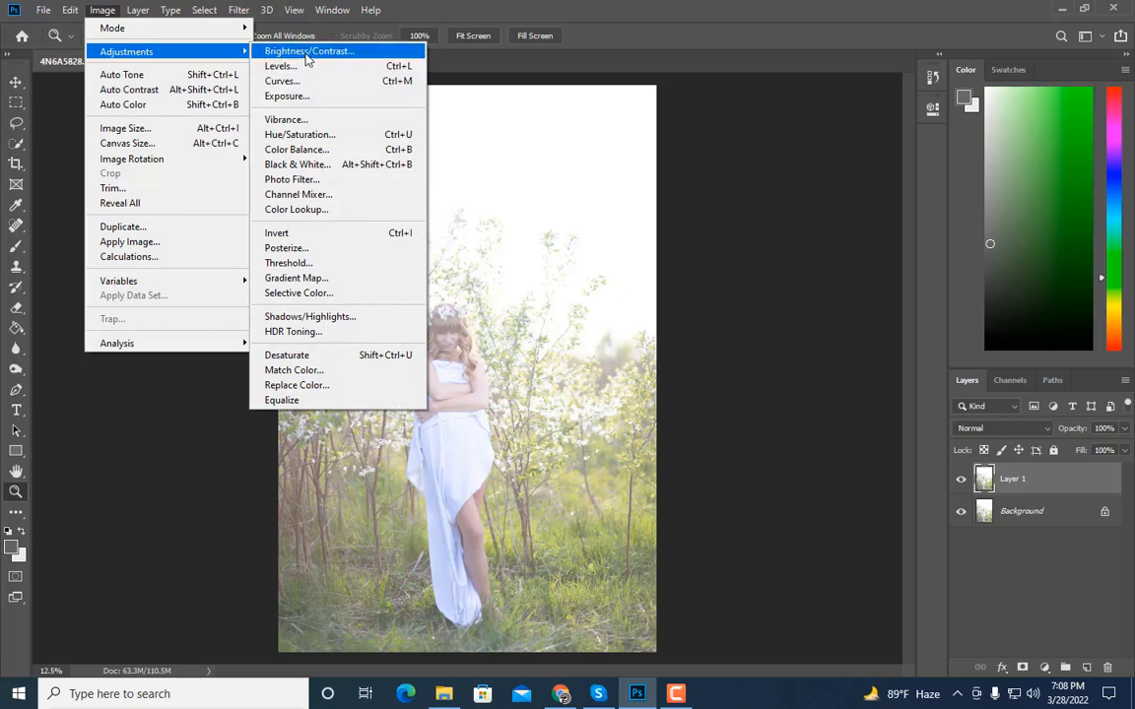
Step: Apply a Brightness/Contrast adjustment to Layer 1 with brightness -95 and contrast 44
click(307, 55)
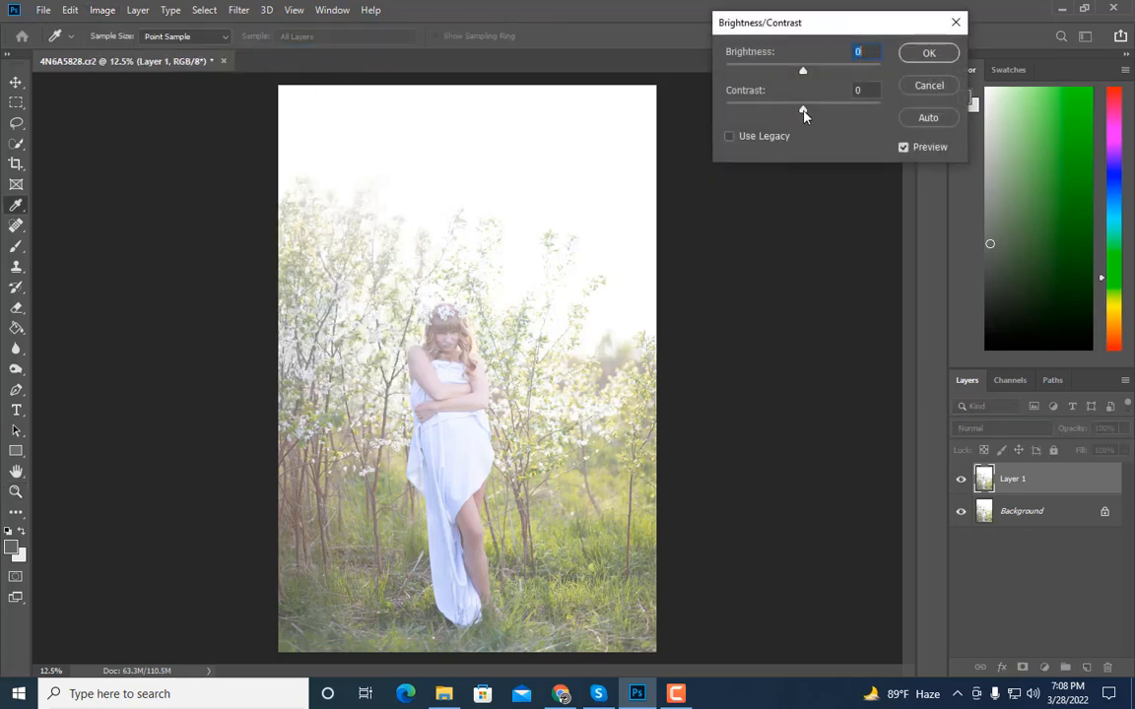
drag(824, 111, 833, 111)
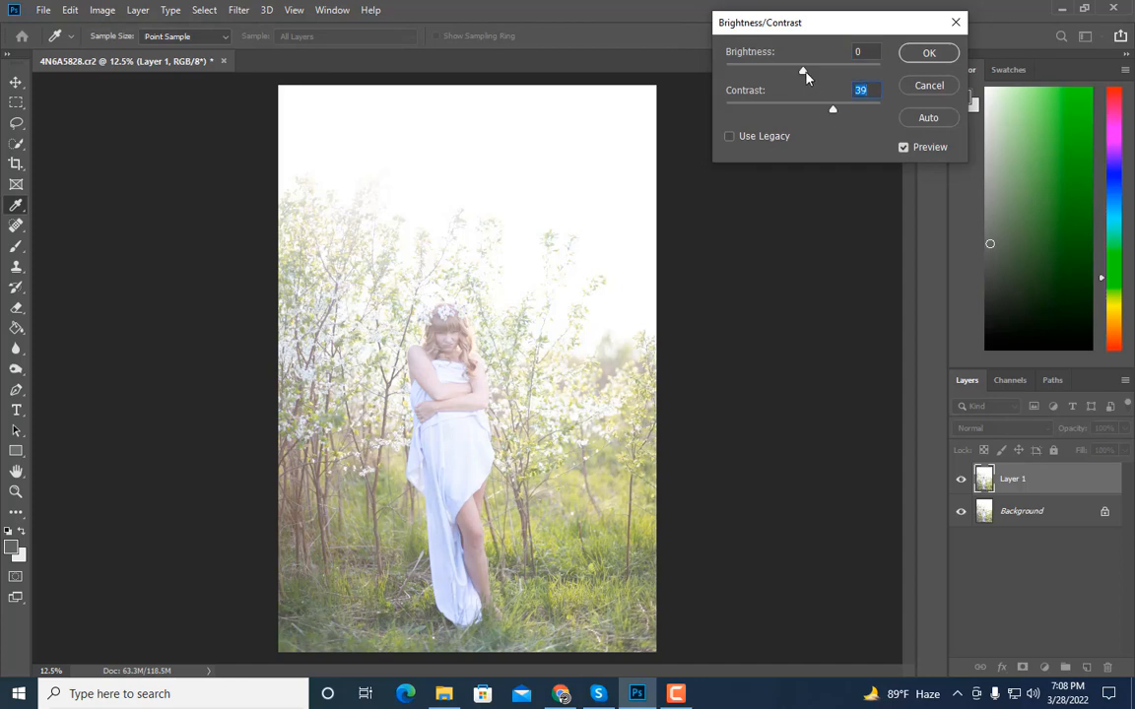
drag(805, 74, 774, 75)
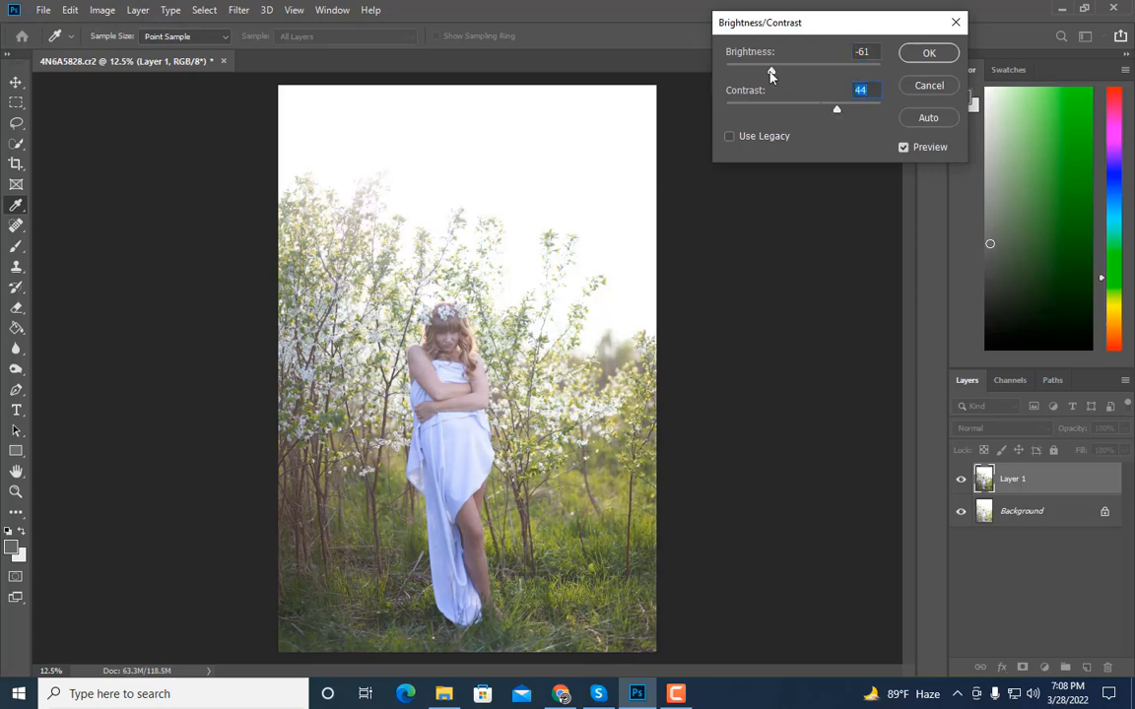
drag(772, 76, 755, 76)
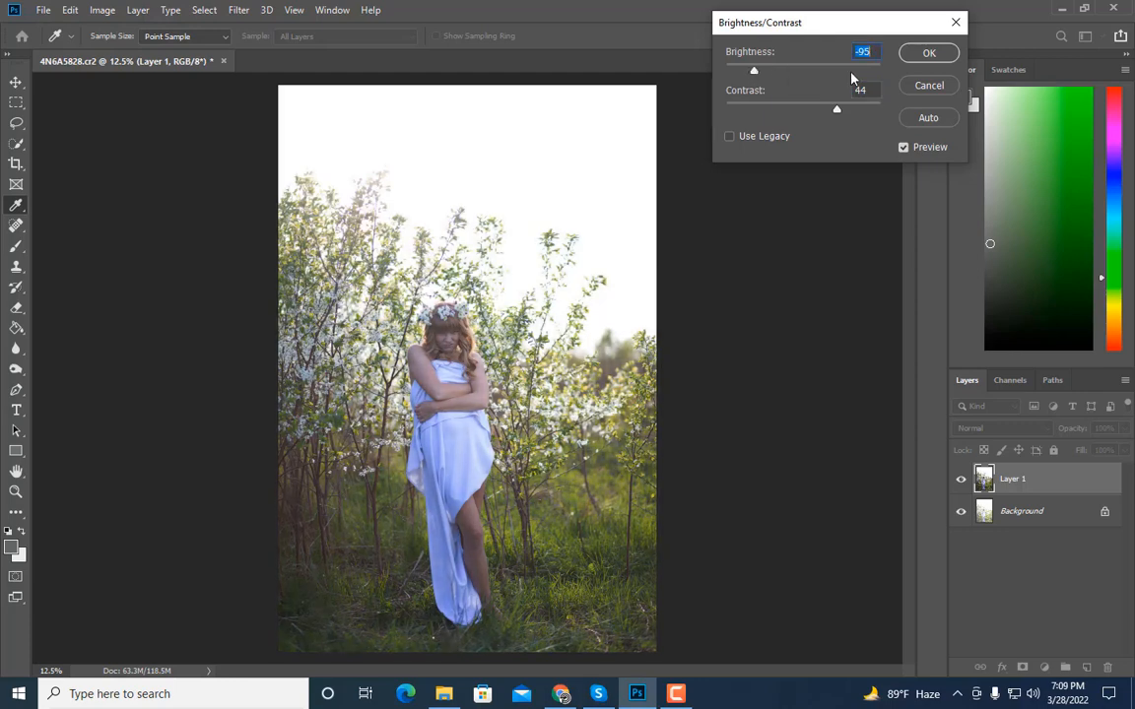
click(931, 54)
key(z)
Step: Start a Selective Color adjustment on Layer 1 and set the black amount of the Neutrals to 15%
click(102, 10)
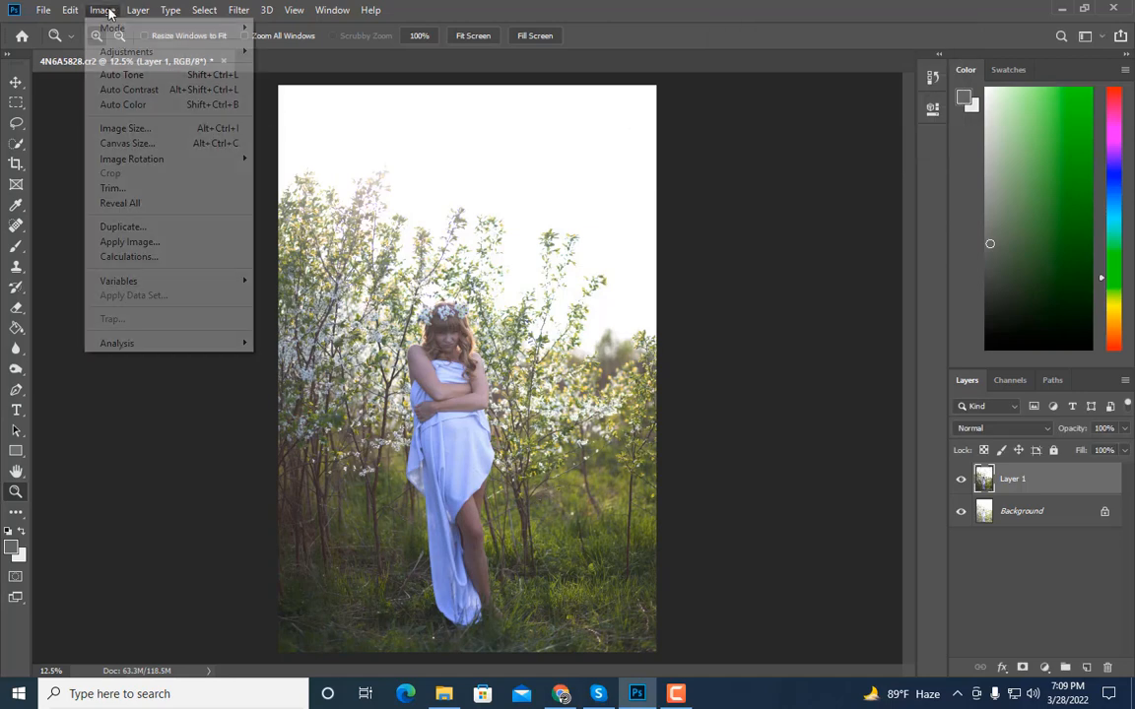
mouse_move(158, 56)
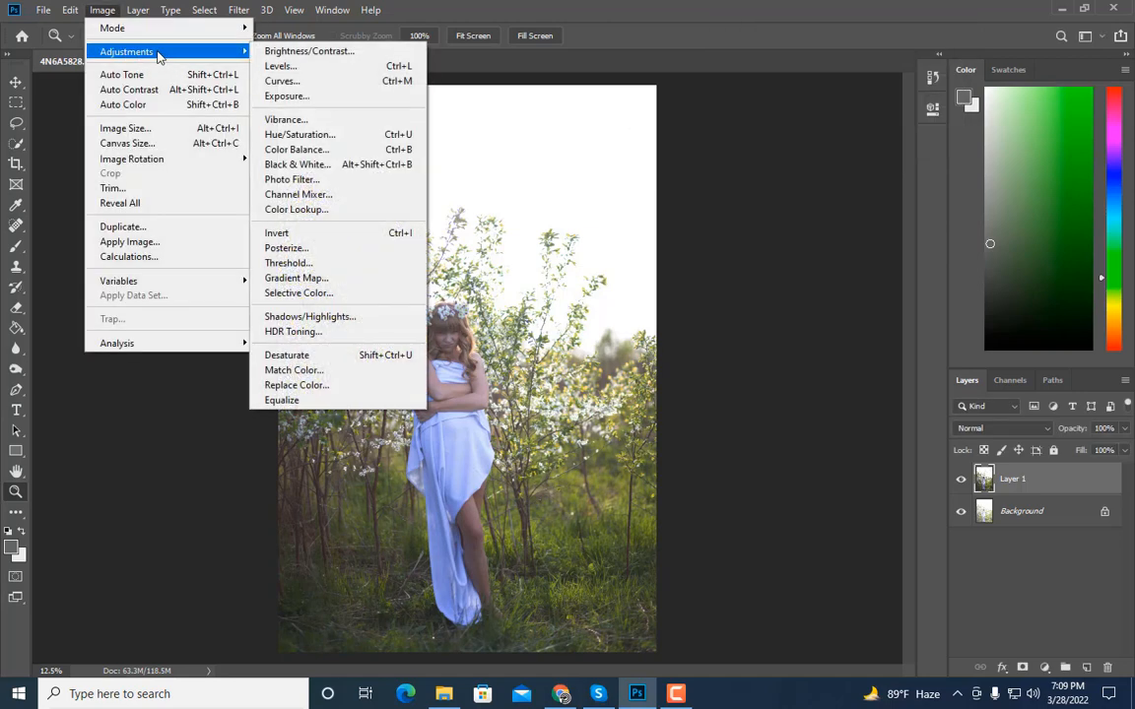
click(313, 293)
drag(332, 115, 860, 42)
click(803, 94)
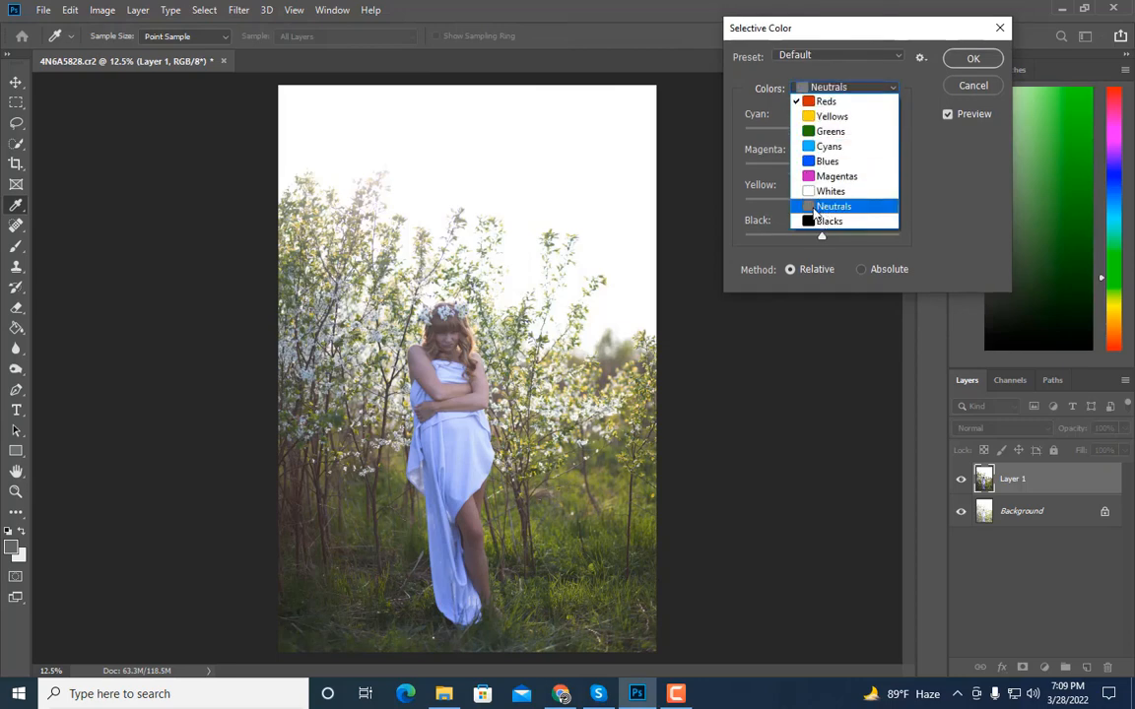
click(823, 207)
text(15)
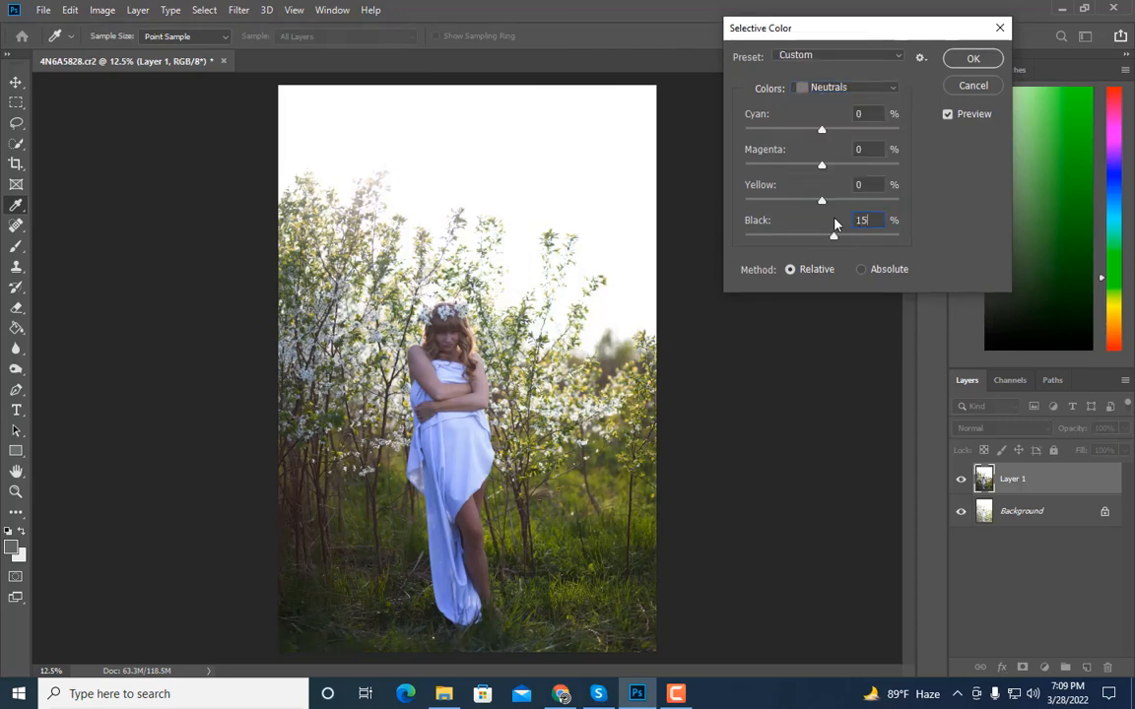
Step: Set the black amount of the Neutrals to 25% and apply the Selective Color adjustment
key(ctrl+plus)
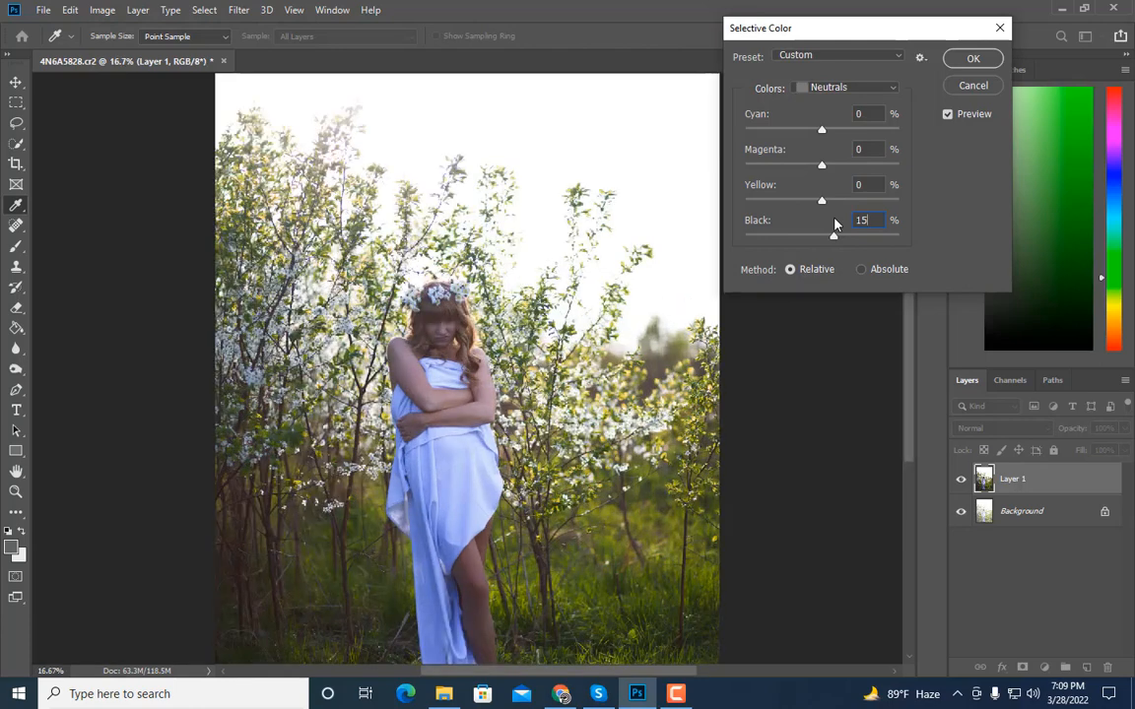
key(ctrl+plus)
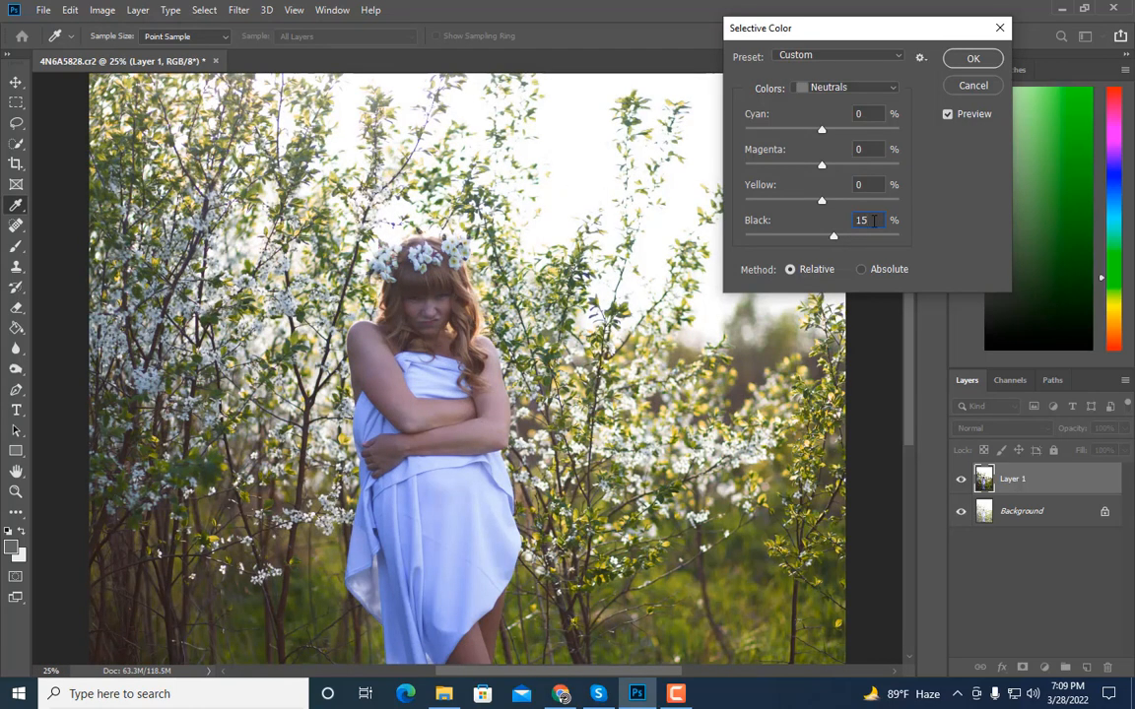
text(25)
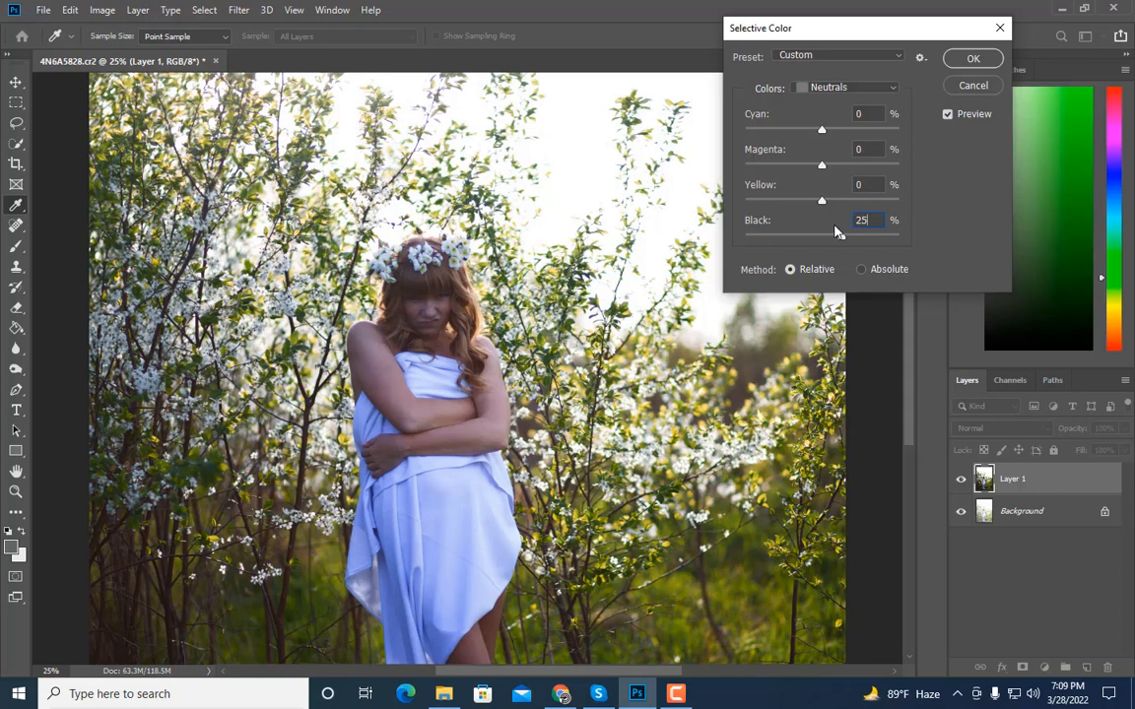
key(ctrl+minus)
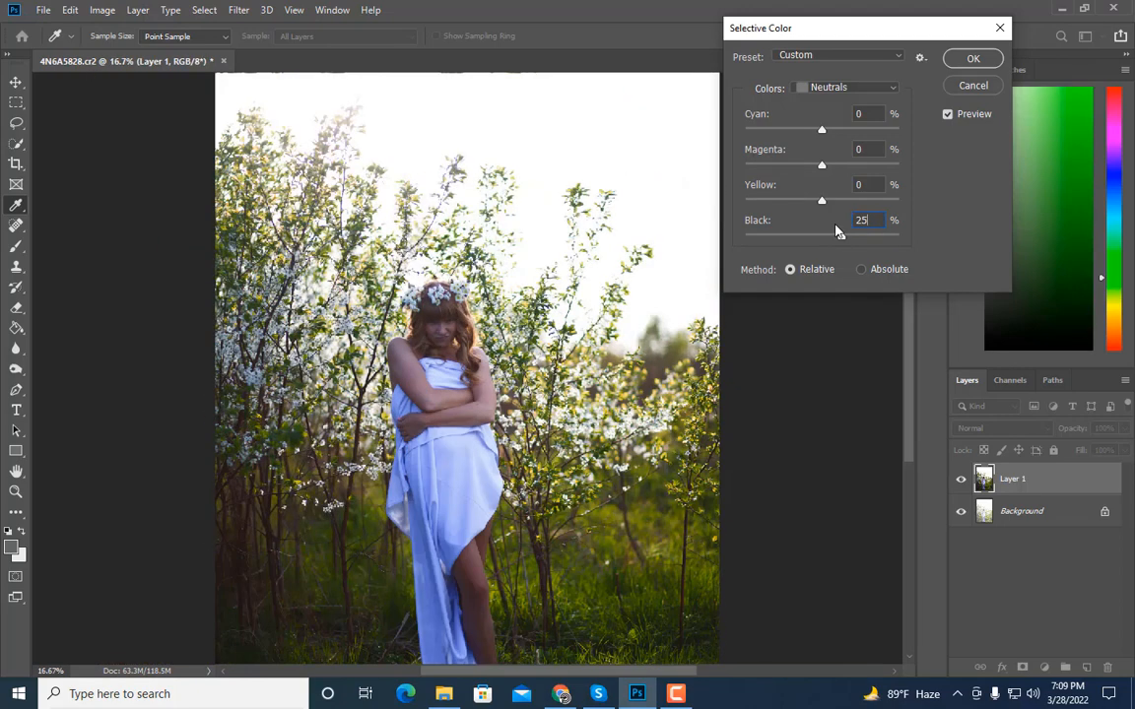
key(ctrl+minus)
key(z)
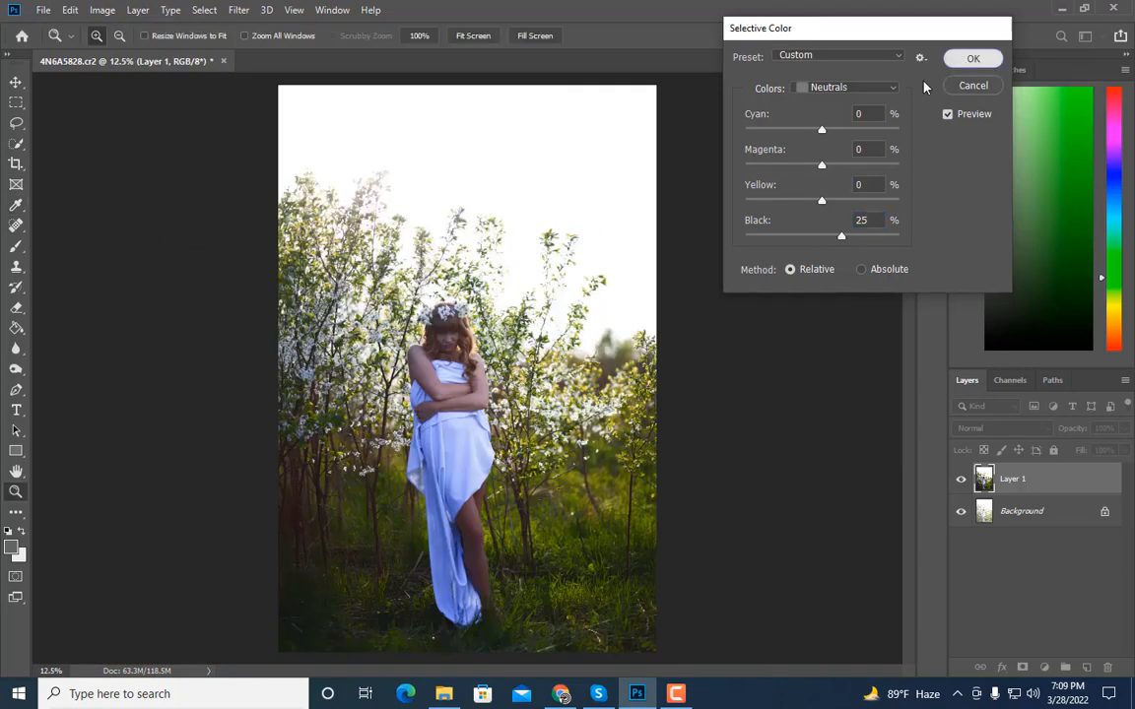
click(972, 58)
Step: Duplicate Layer 1 and darken the copy with a Brightness/Contrast adjustment of brightness -93
key(ctrl+j)
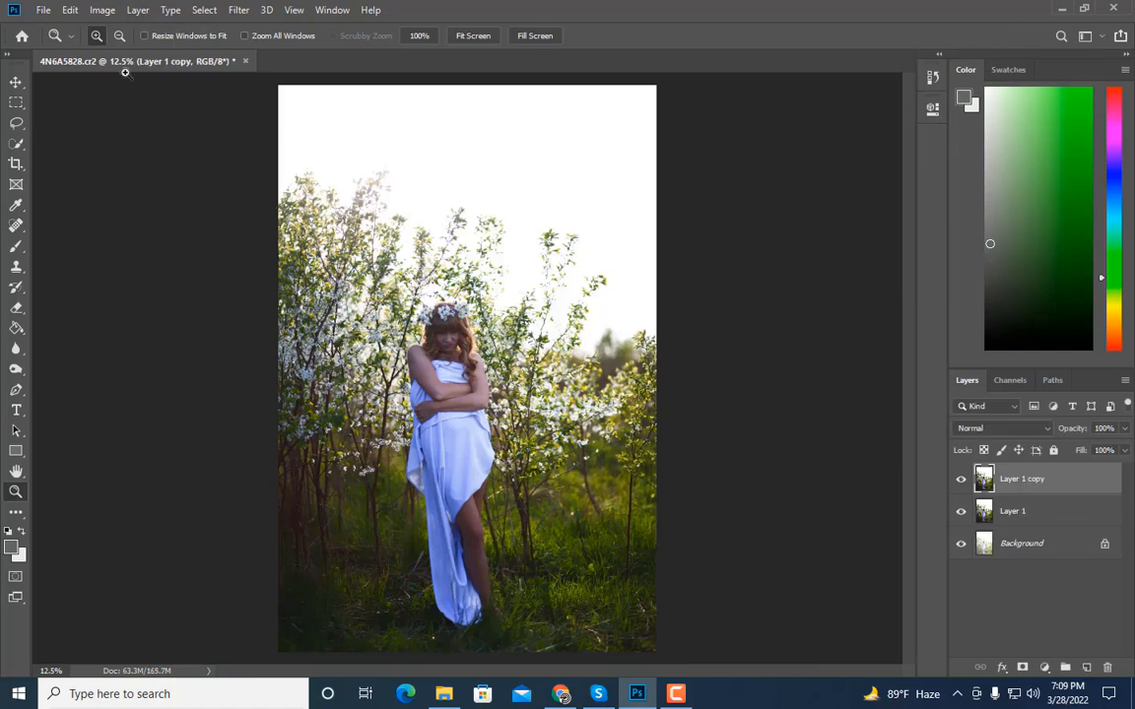
click(103, 10)
mouse_move(128, 50)
click(355, 51)
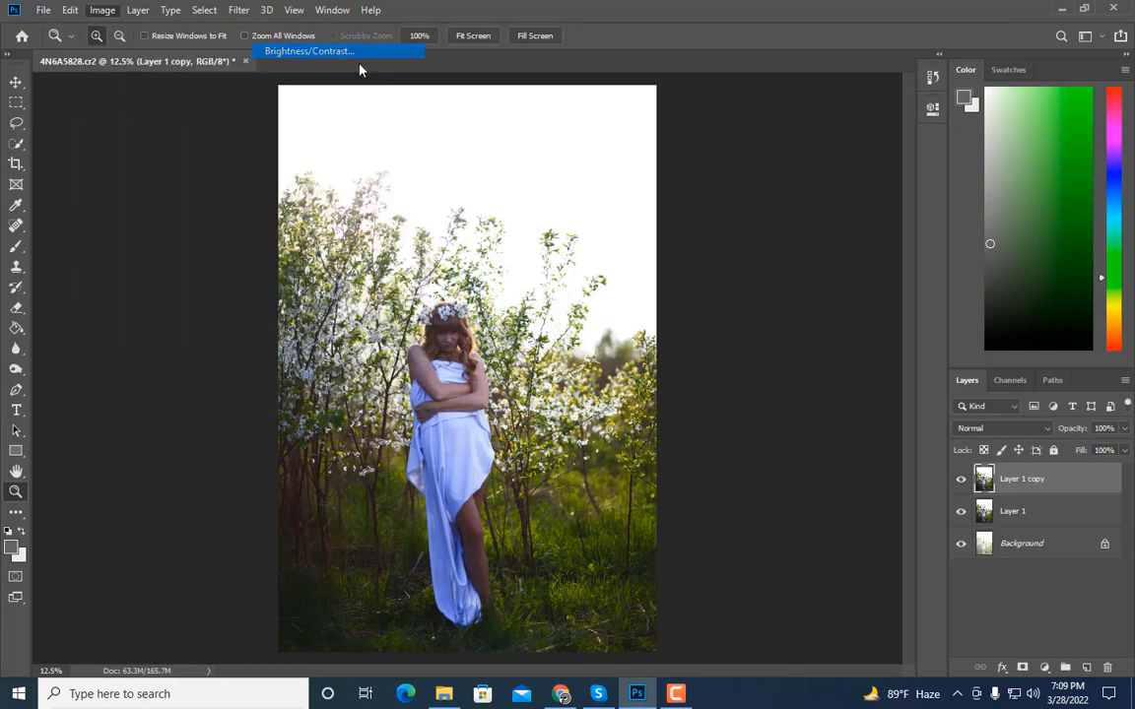
drag(803, 76, 750, 74)
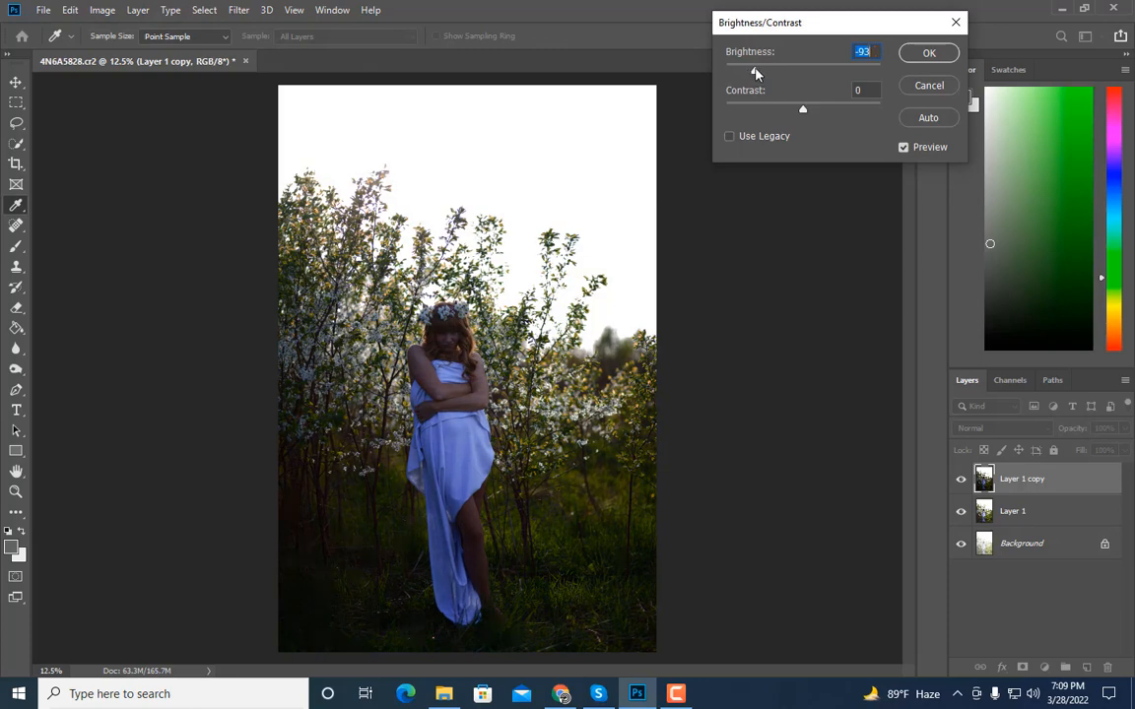
click(930, 53)
key(z)
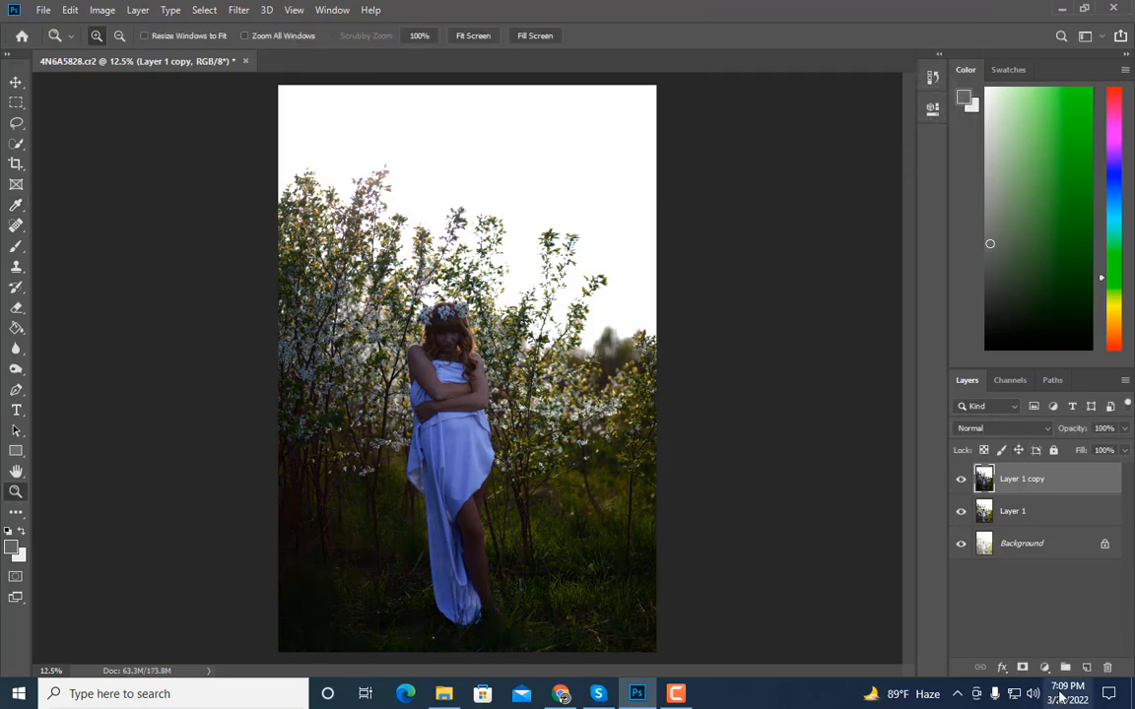
Step: Add a layer mask to Layer 1 copy and invert the whole mask to black
click(1021, 668)
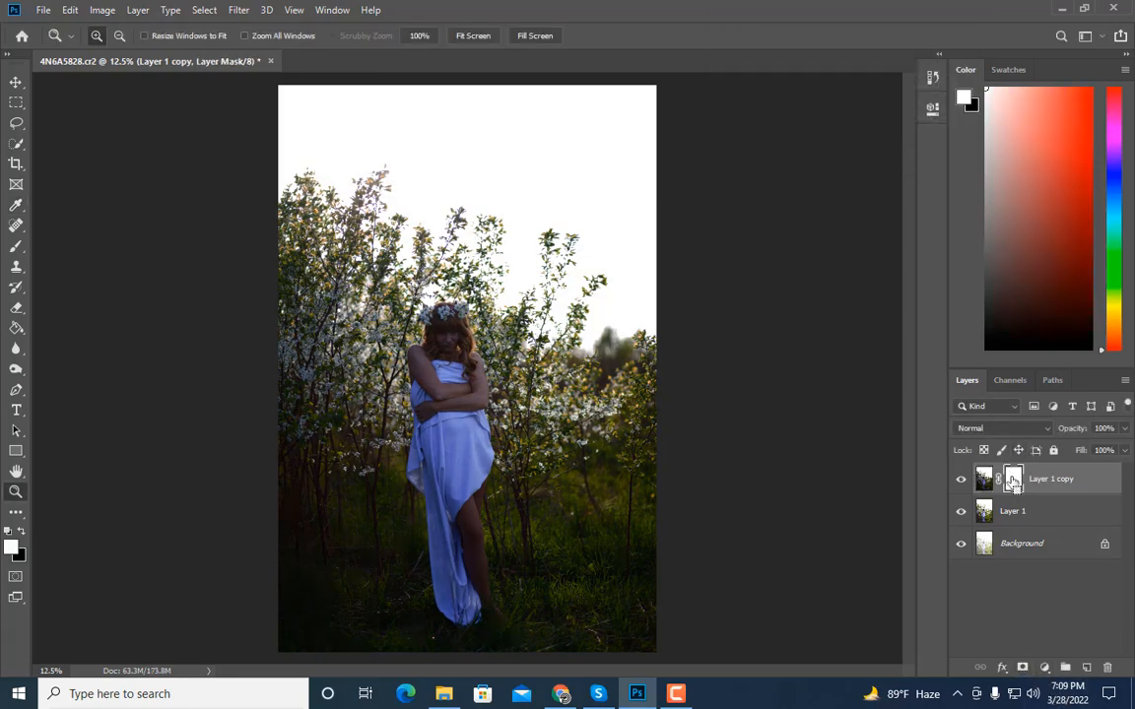
key(ctrl+a)
key(ctrl+i)
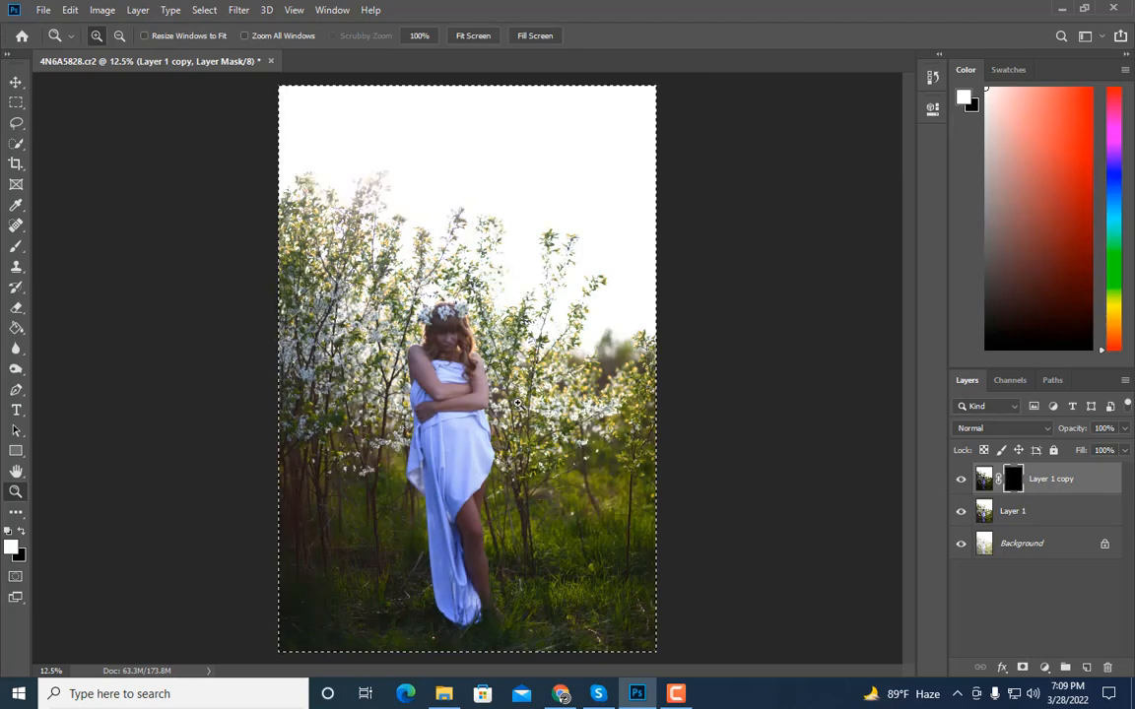
Step: Paint white on the mask over the sky and upper trees with a soft 1300 px brush at 0% hardness
click(16, 245)
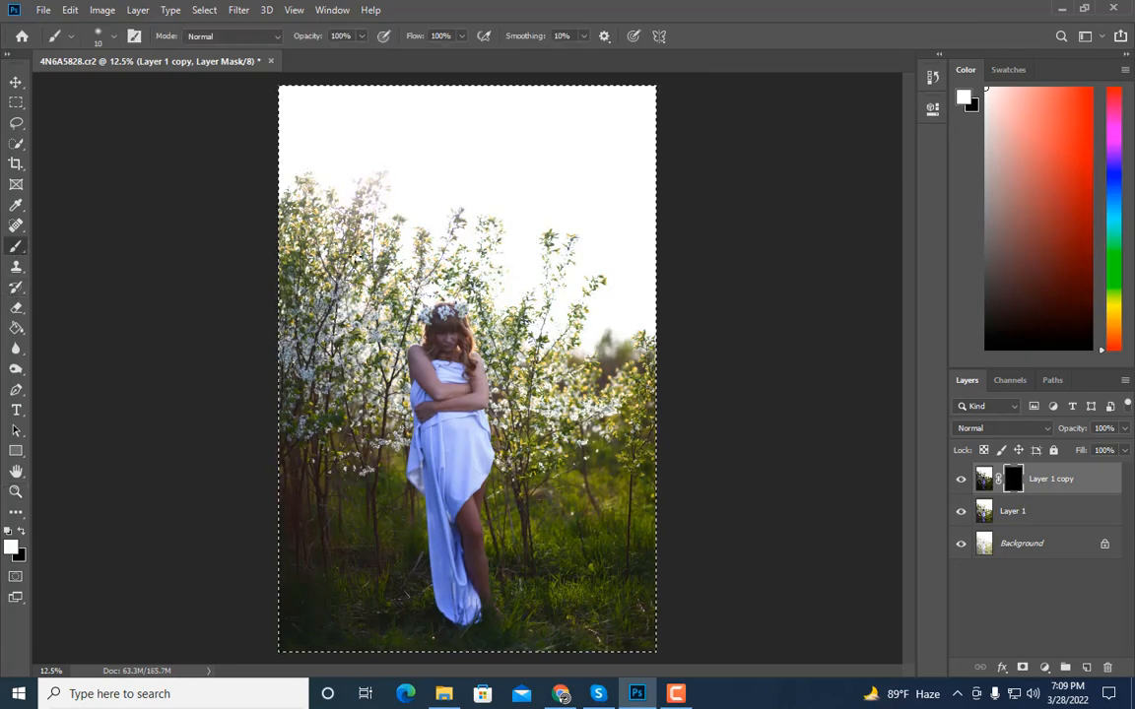
right_click(437, 233)
drag(587, 271, 599, 274)
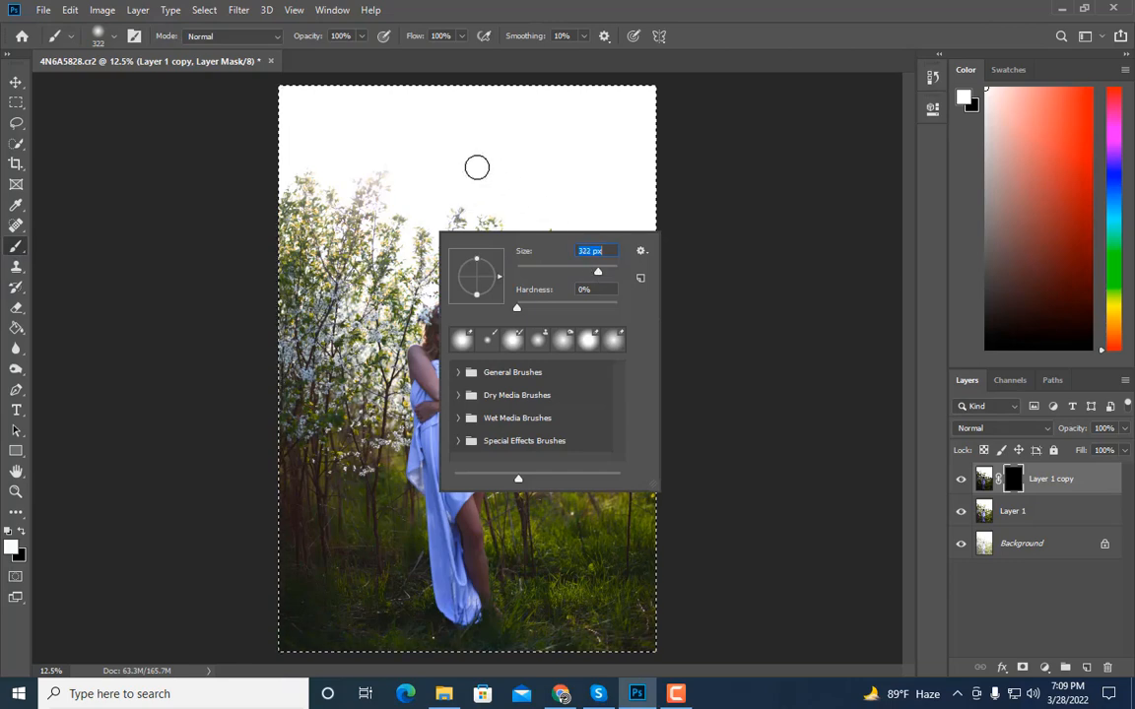
key(Return)
key(bracketright)
key(bracketright)
key(bracketright)
key(bracketright)
key(bracketright)
key(bracketright)
key(bracketright)
key(bracketright)
key(bracketright)
key(bracketright)
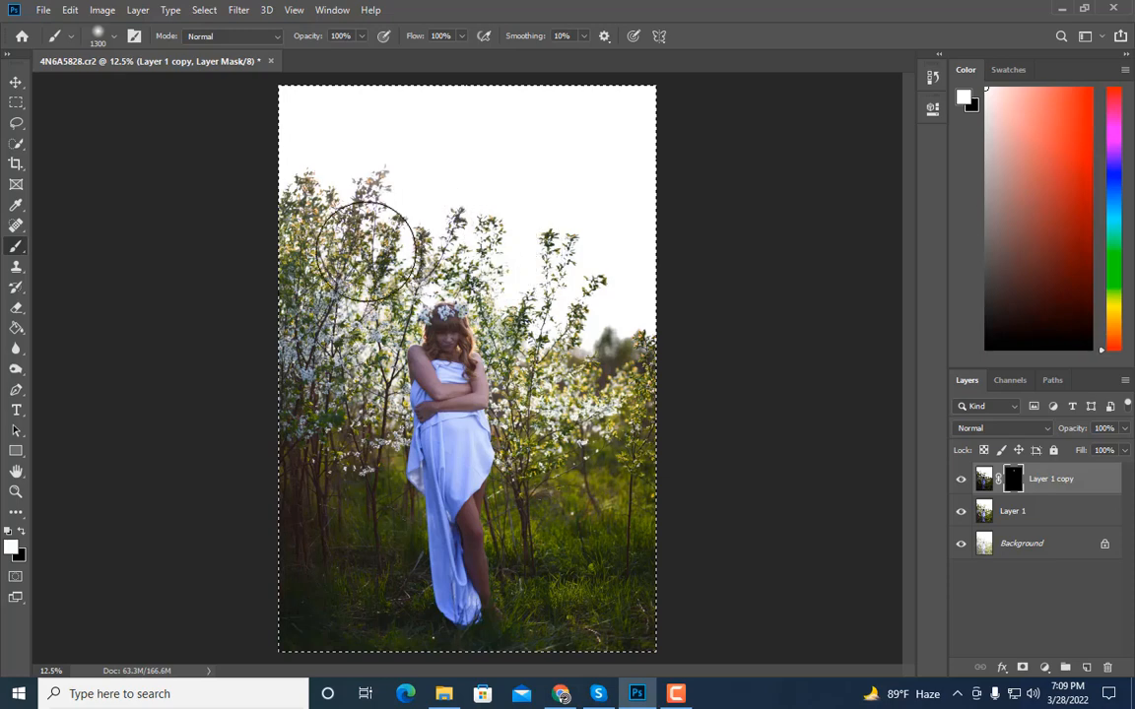
mouse_move(631, 147)
mouse_down()
mouse_move(649, 285)
mouse_move(552, 330)
mouse_move(551, 343)
mouse_move(584, 346)
mouse_move(696, 319)
mouse_up()
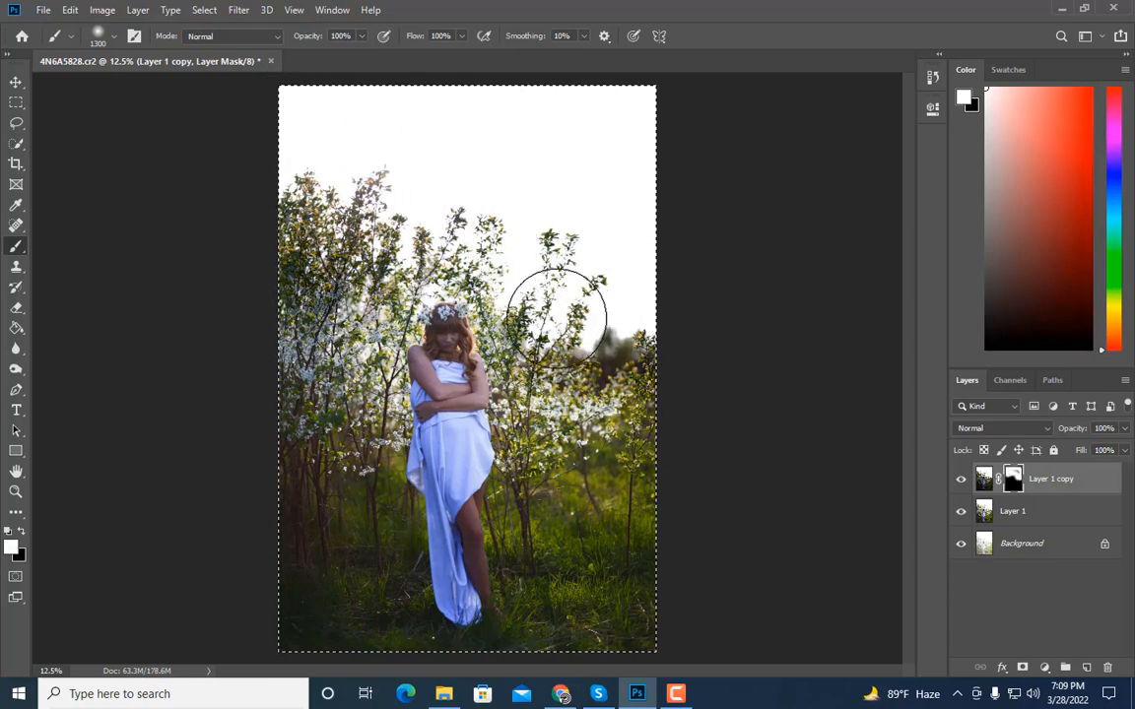
Step: Refine the white mask painting around the trees beside the woman, varying the brush size between 900 and 1300 px
key(bracketleft)
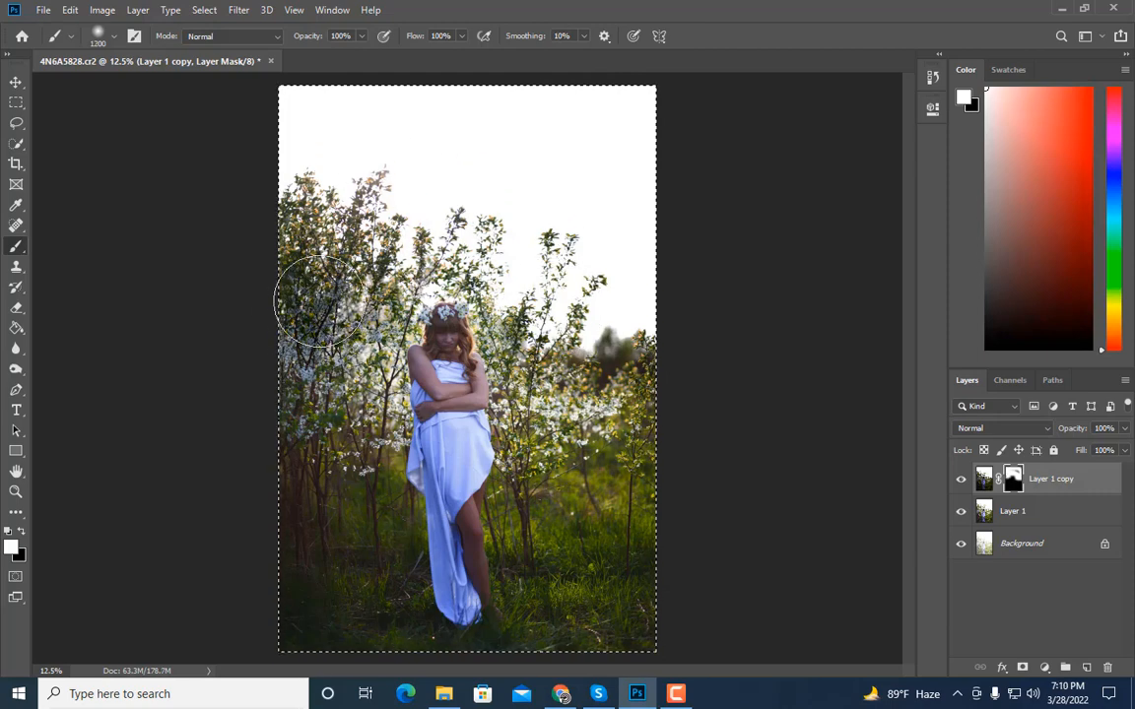
key(bracketleft)
key(bracketleft)
key(bracketleft)
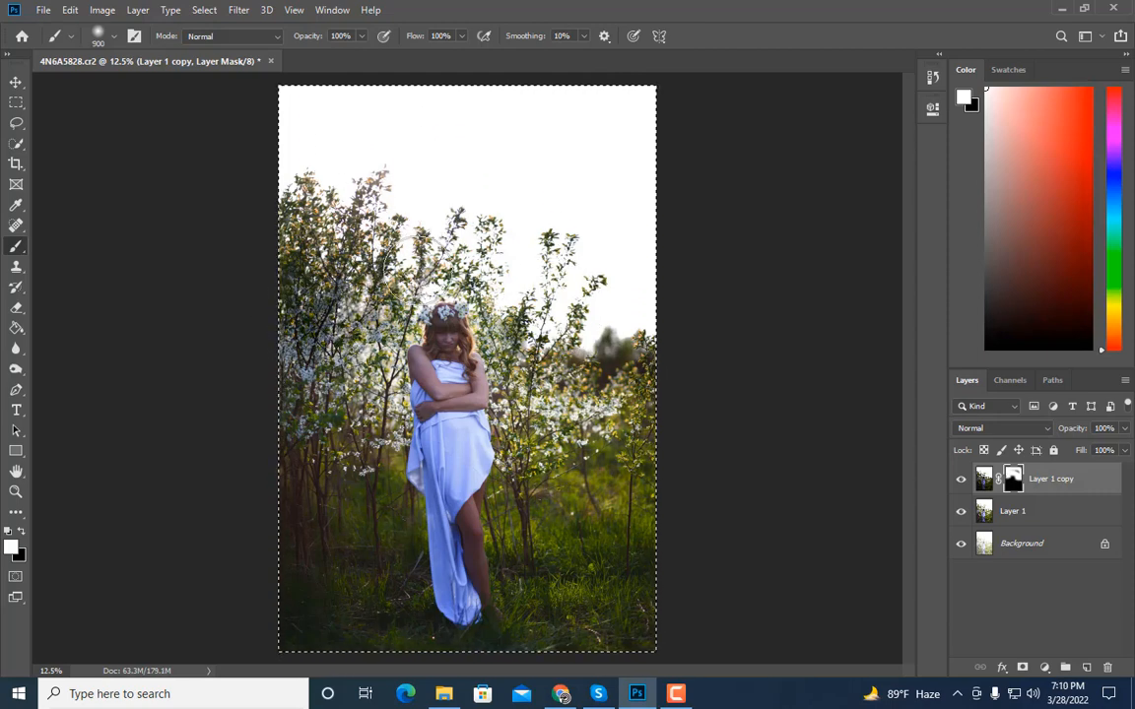
key(bracketright)
key(bracketright)
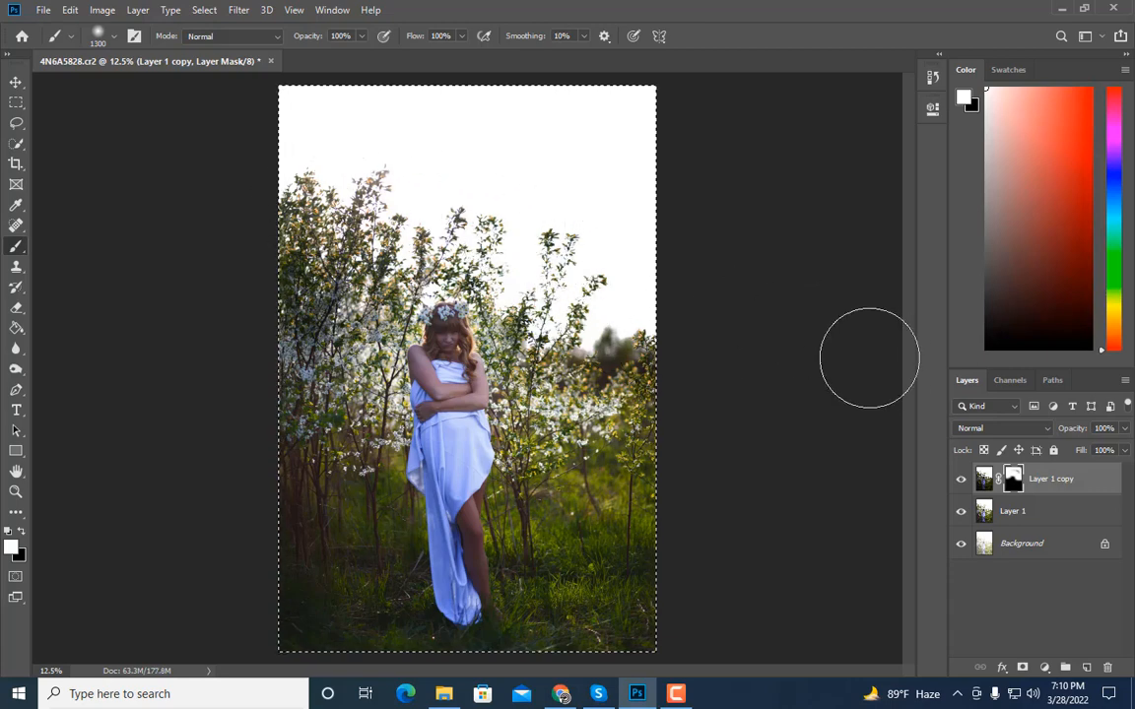
Step: Lower the opacity of Layer 1 copy to 59% and compare the image with and without that layer
click(1124, 428)
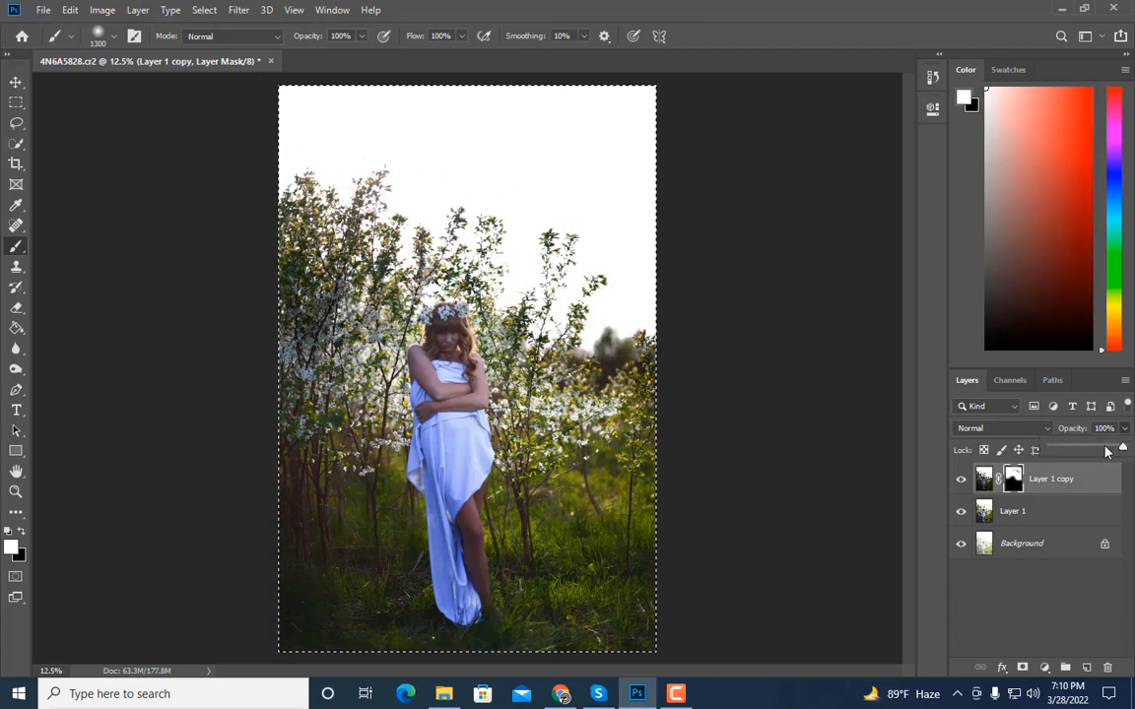
drag(1123, 449, 1097, 450)
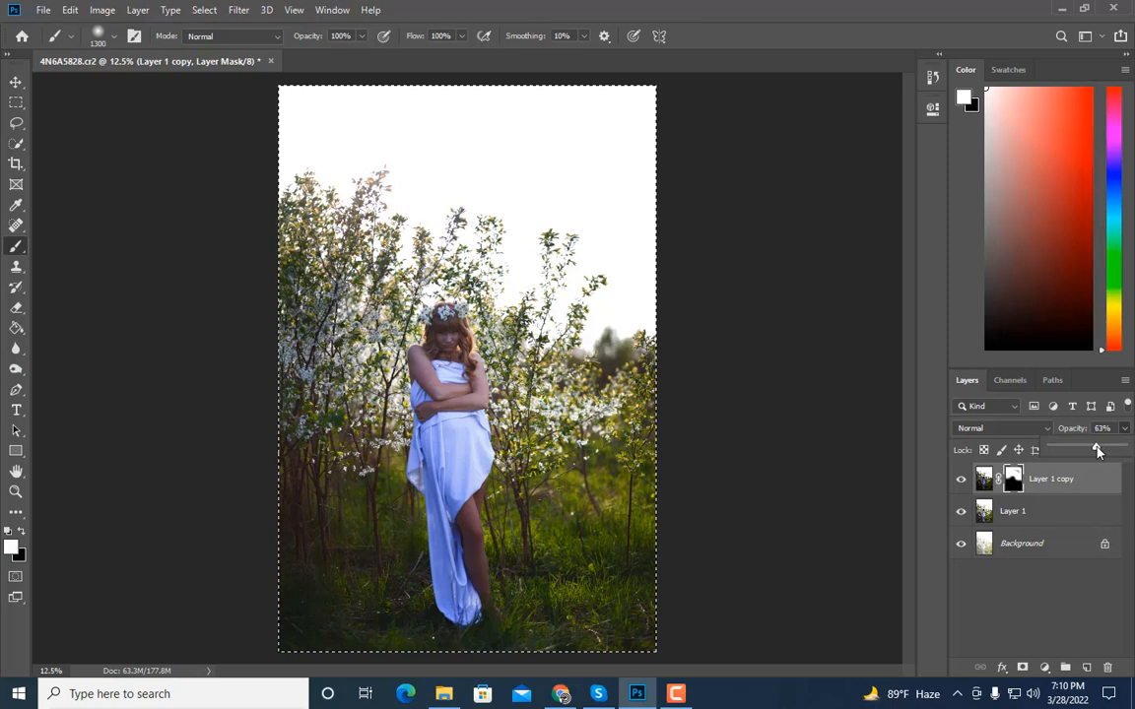
click(963, 481)
click(962, 481)
click(963, 481)
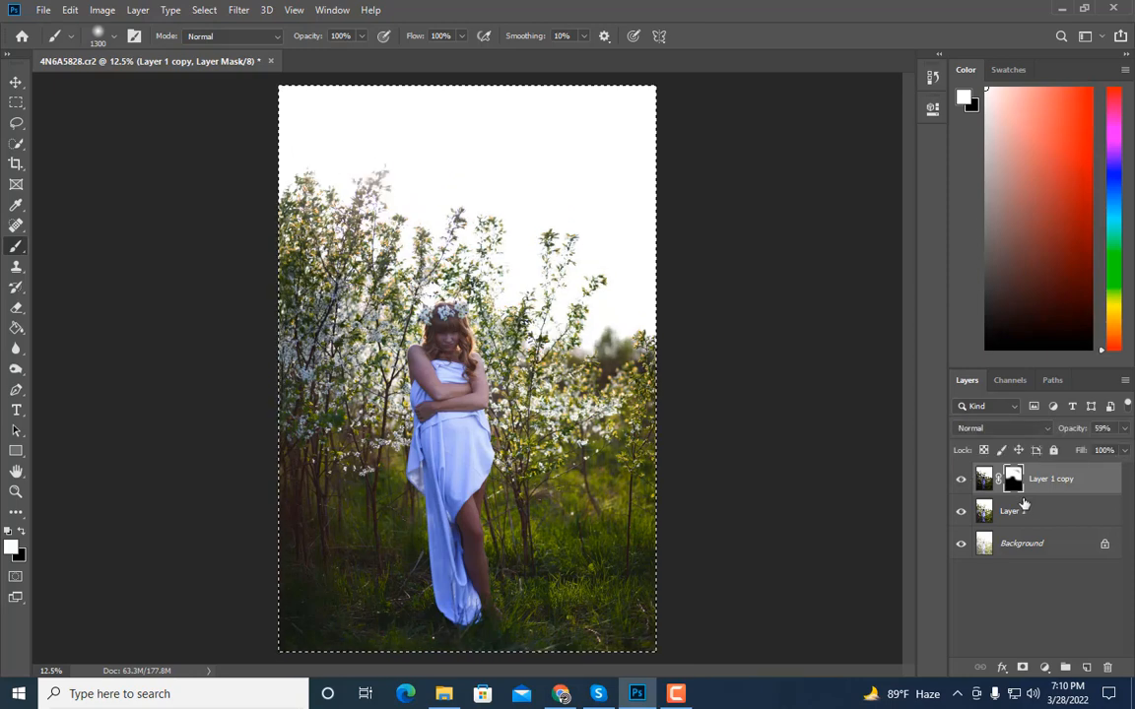
Step: Merge Layer 1 copy with Layer 1 and remove the selection around the canvas
ctrl+click(1014, 512)
right_click(1015, 512)
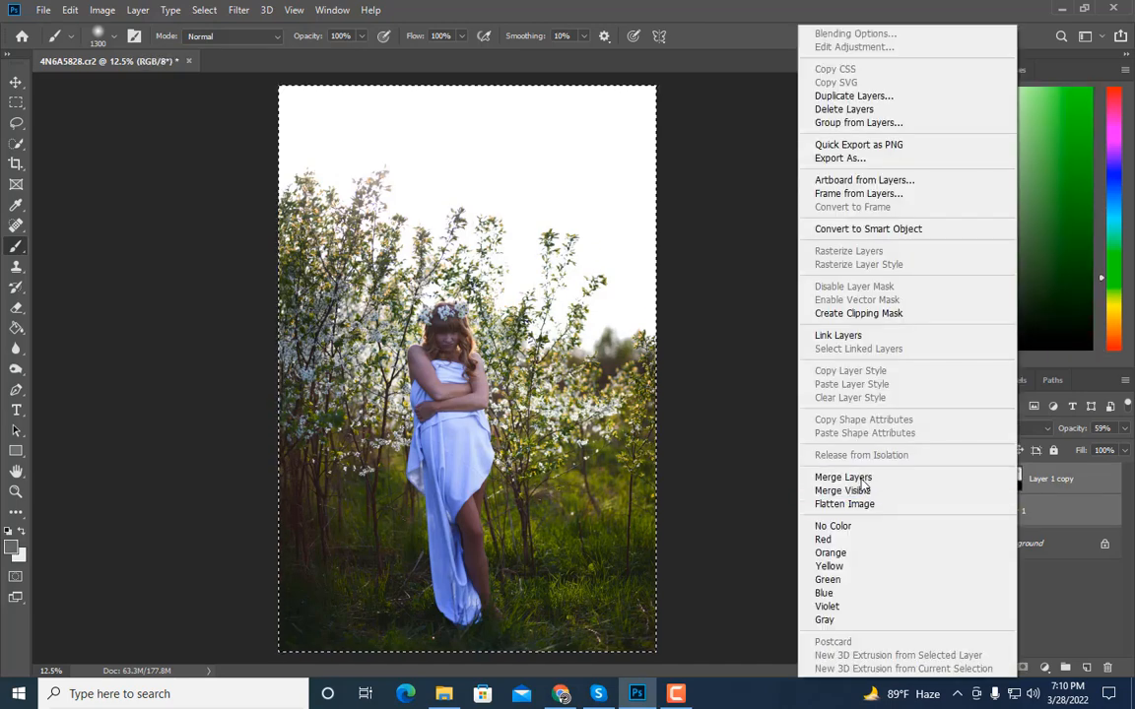
click(867, 476)
click(15, 104)
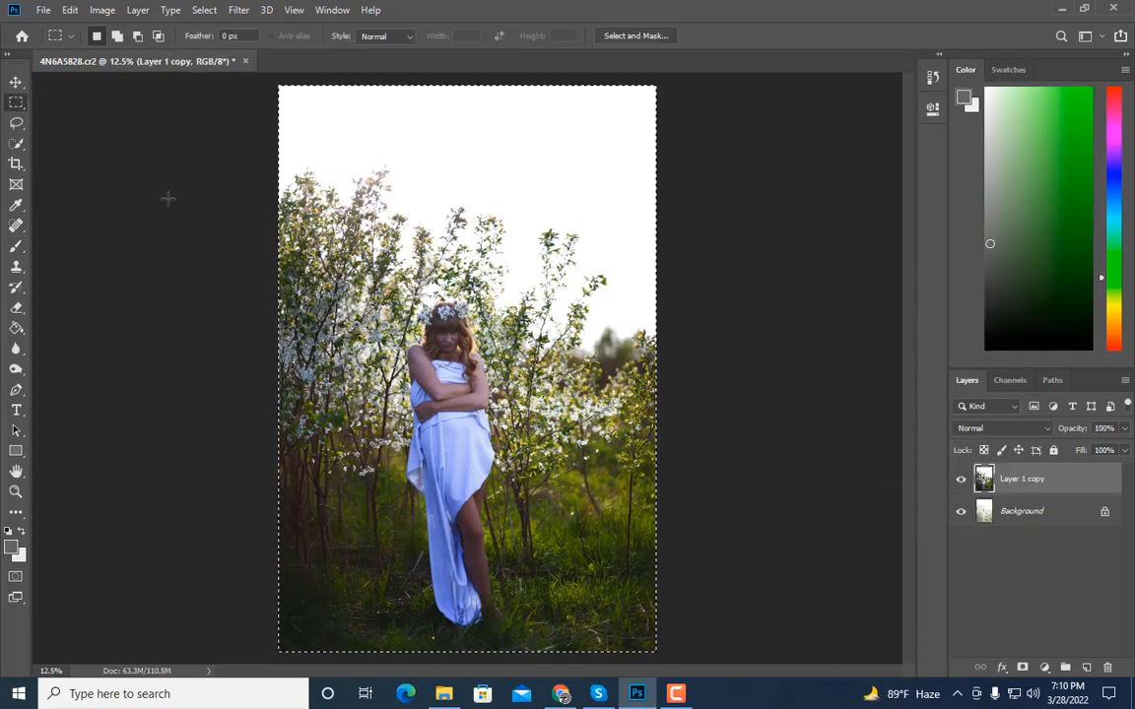
click(172, 208)
Step: Duplicate the merged layer and apply Shadows/Highlights with the shadows amount at 27%
key(ctrl+j)
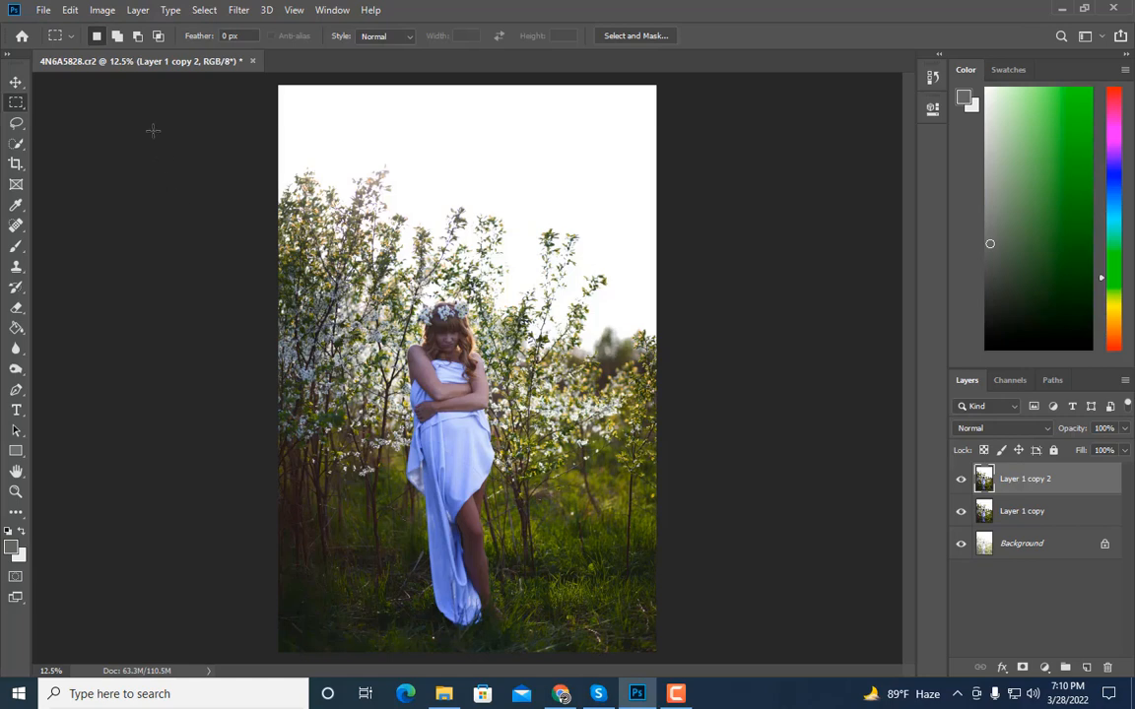
click(103, 9)
mouse_move(158, 51)
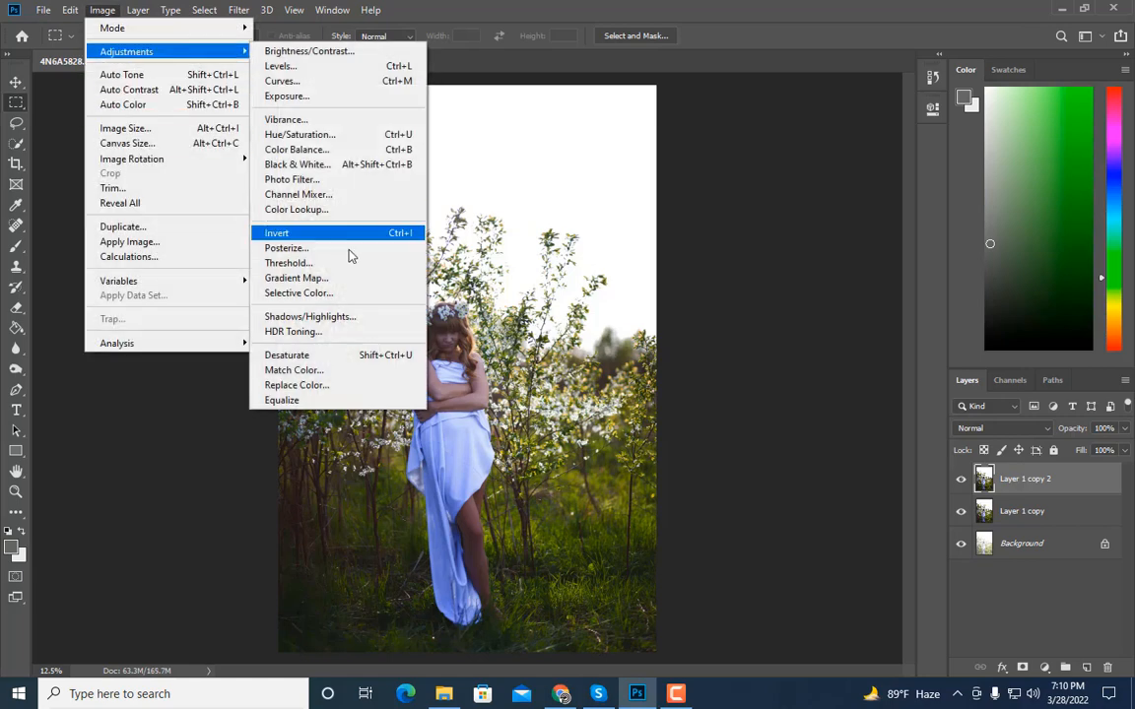
click(334, 320)
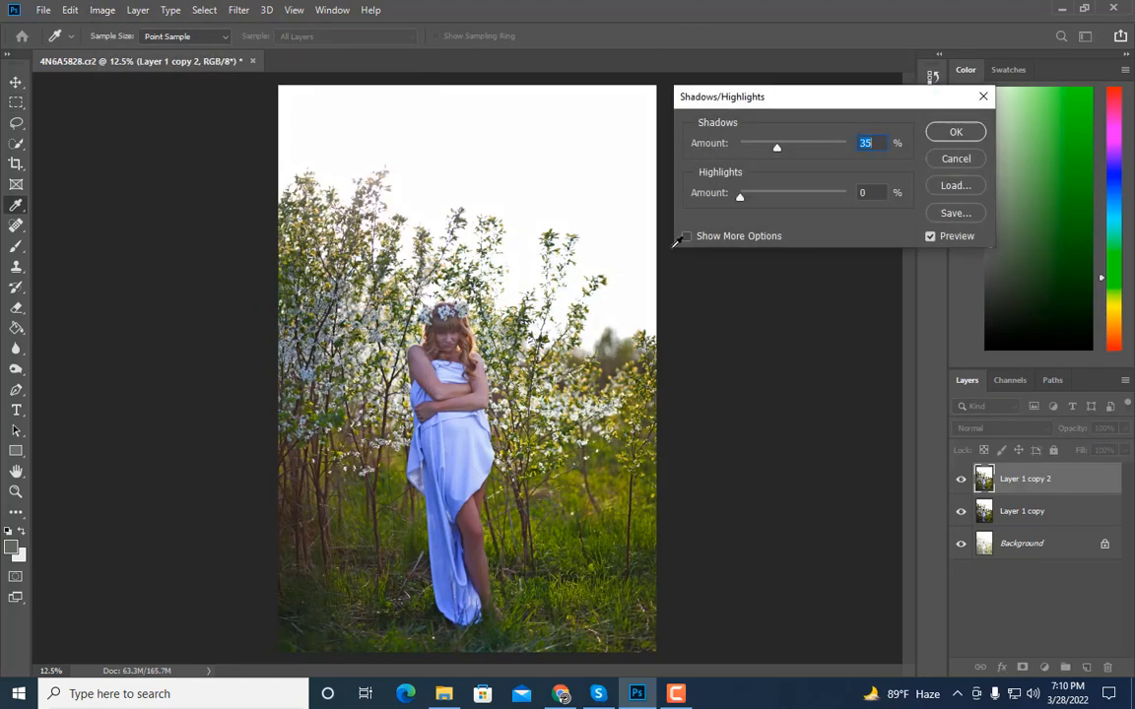
click(768, 147)
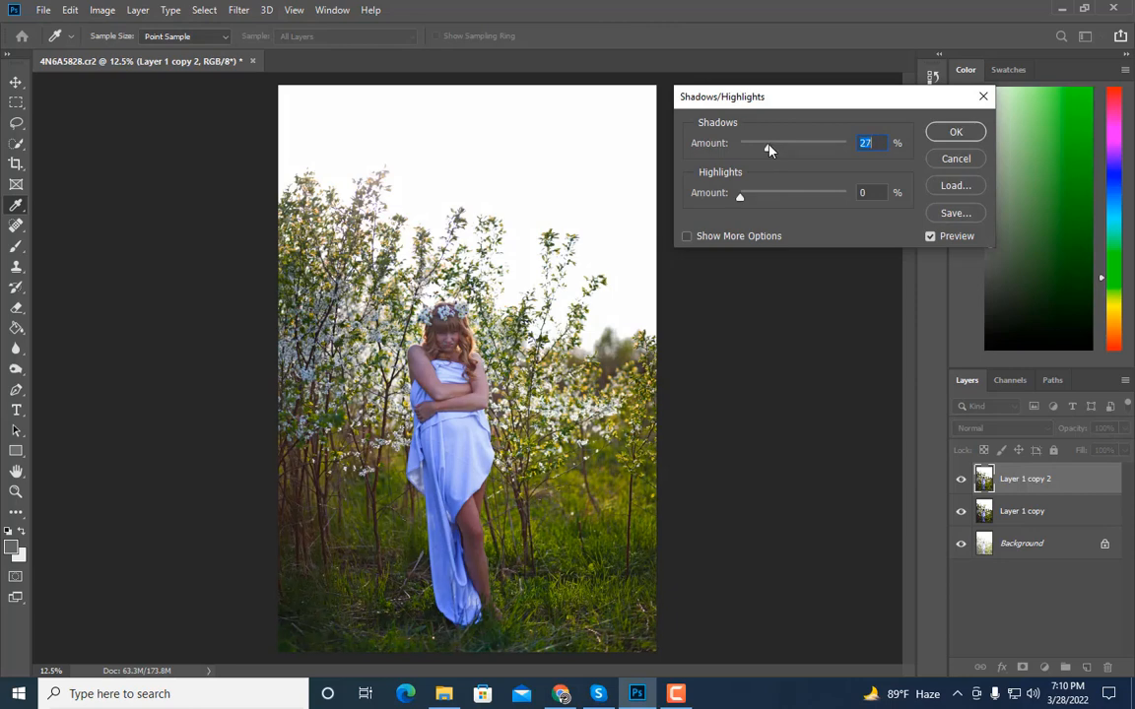
click(947, 138)
key(m)
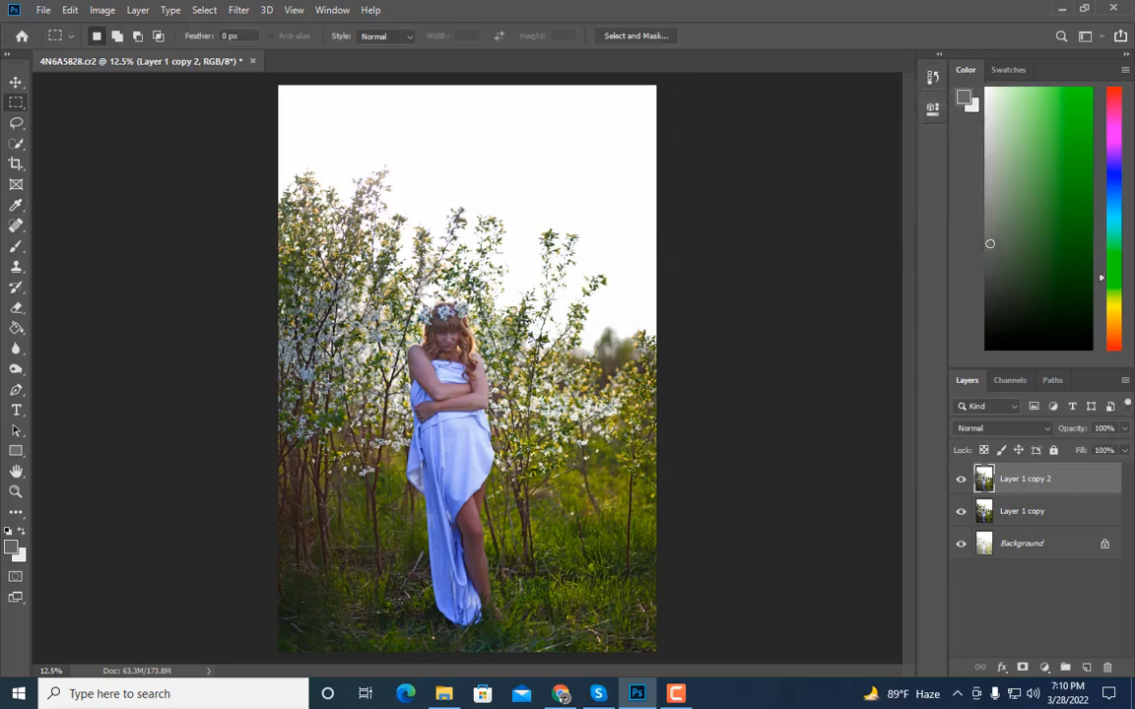
Step: Duplicate Layer 1 copy 2 and apply a High Pass filter with a radius of 8.2 pixels
click(15, 492)
click(421, 469)
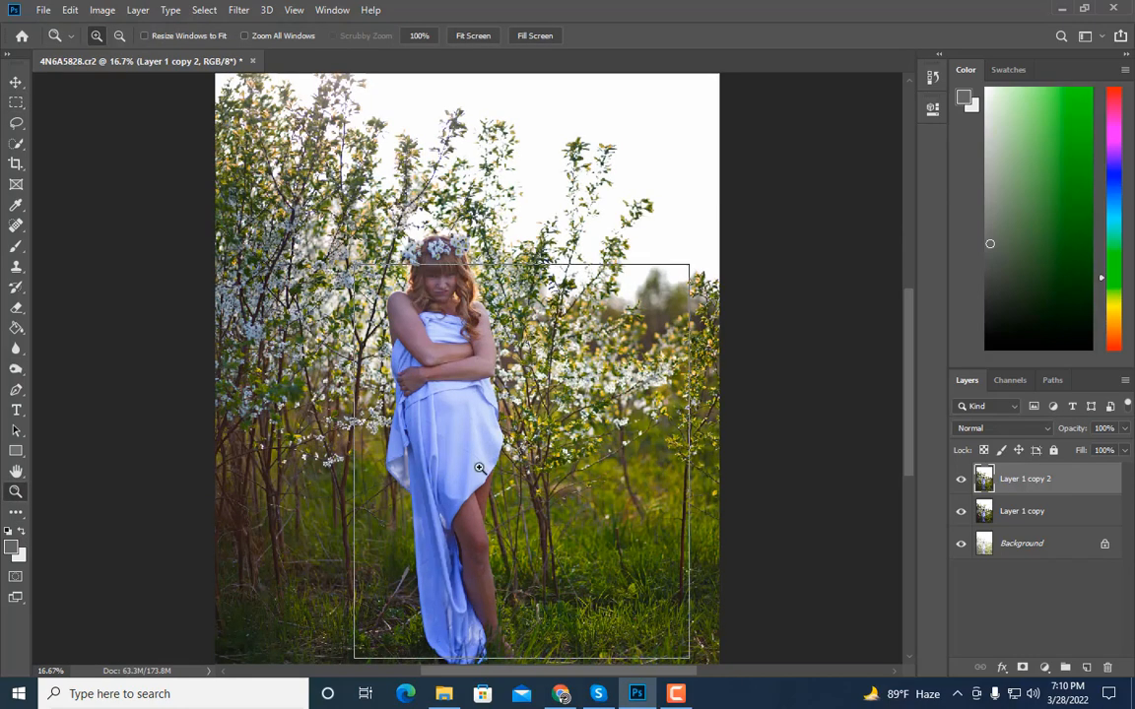
click(422, 469)
scroll(422, 469, down, 5)
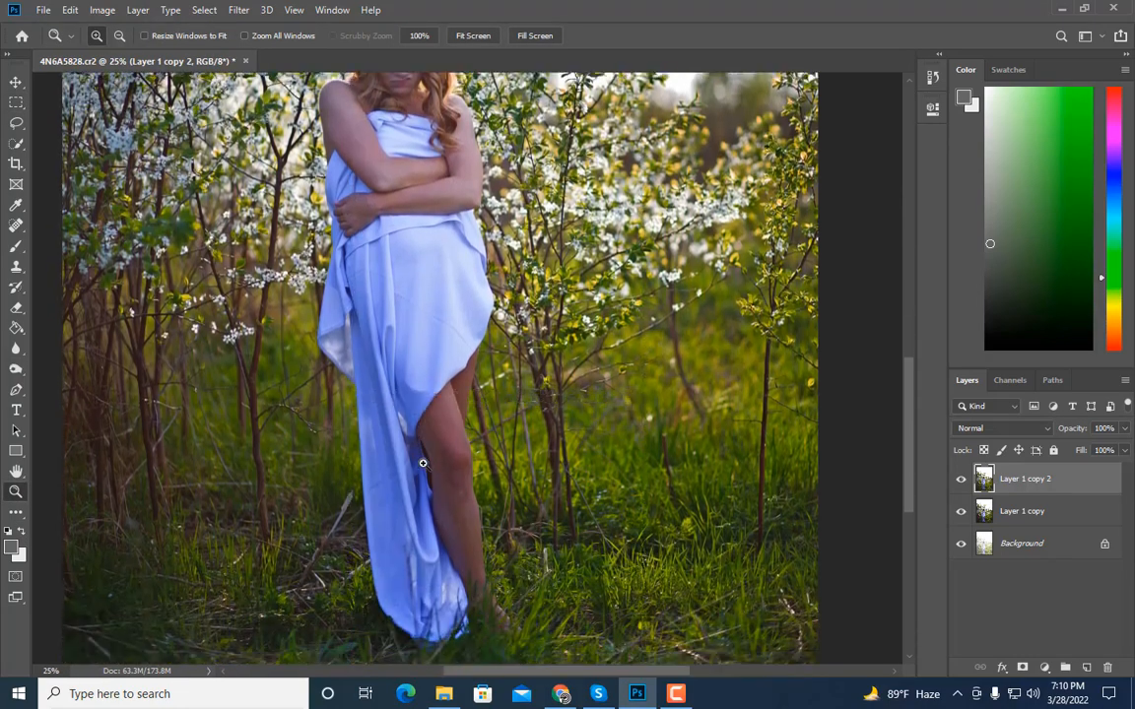
key(ctrl+minus)
key(ctrl+j)
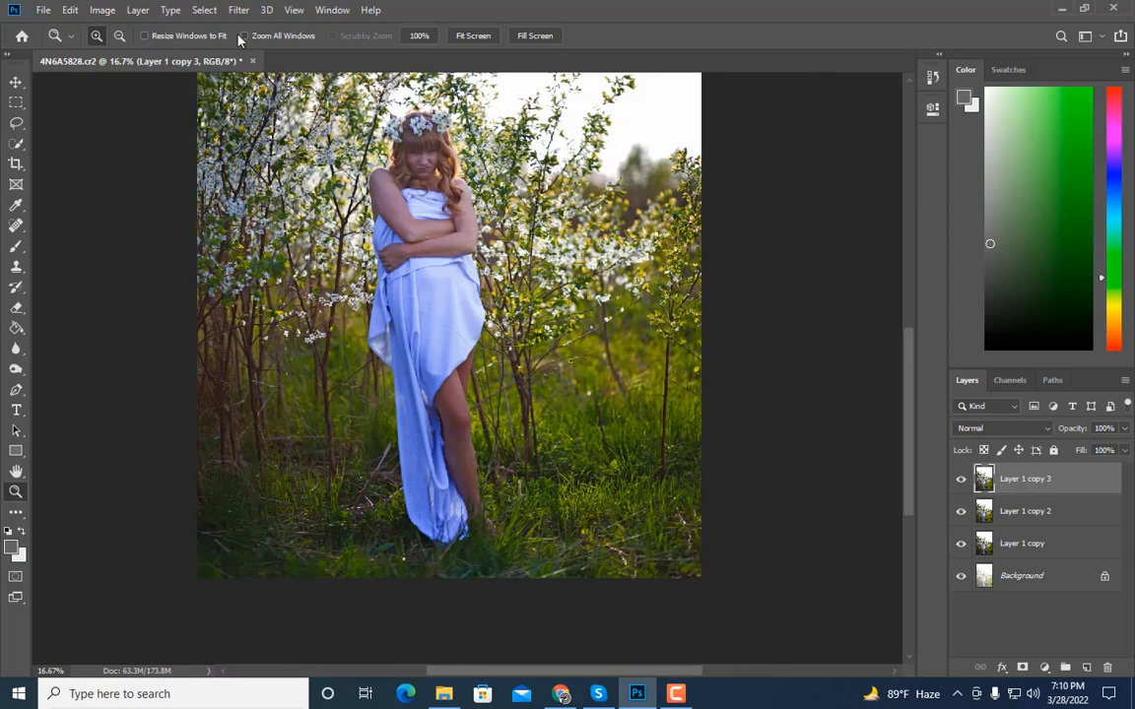
click(239, 12)
mouse_move(248, 323)
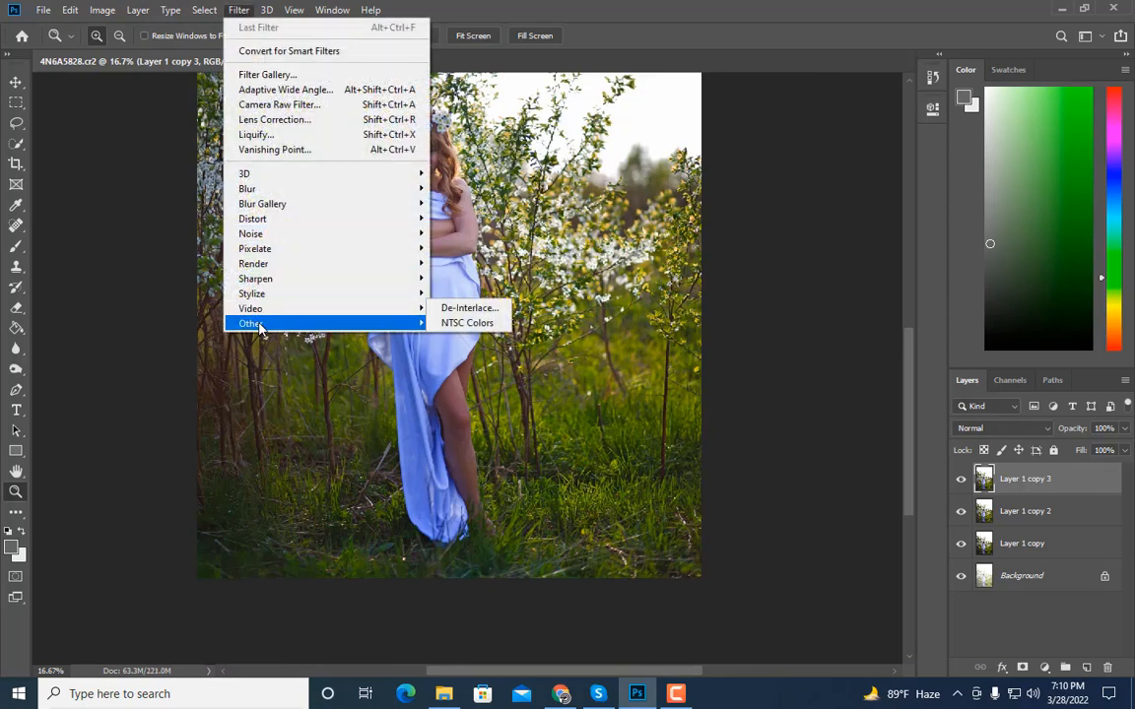
click(463, 338)
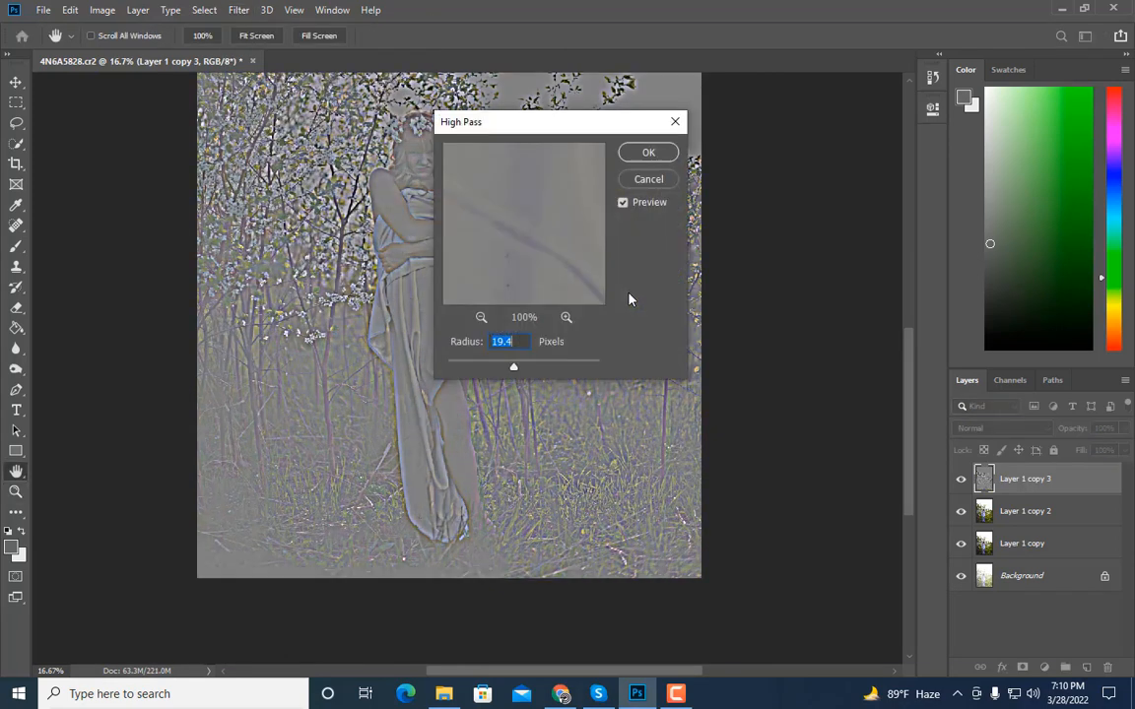
drag(509, 368, 500, 368)
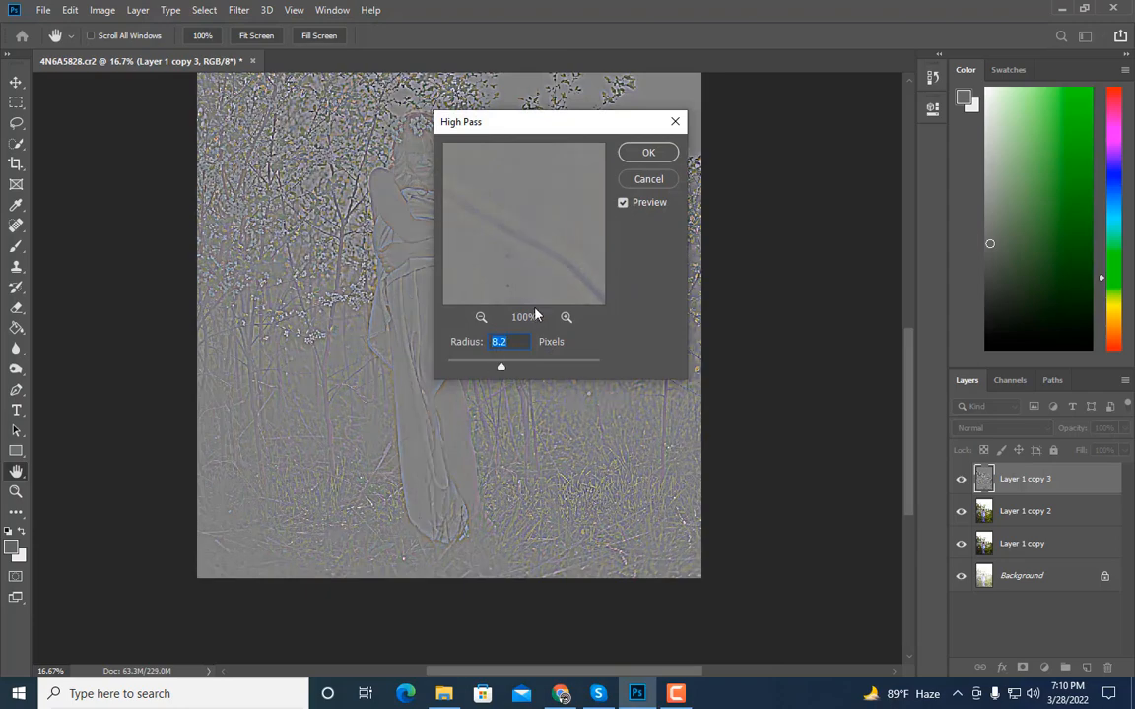
click(649, 153)
Step: Set the High Pass layer's blend mode to Soft Light and compare the image with and without that layer
click(997, 429)
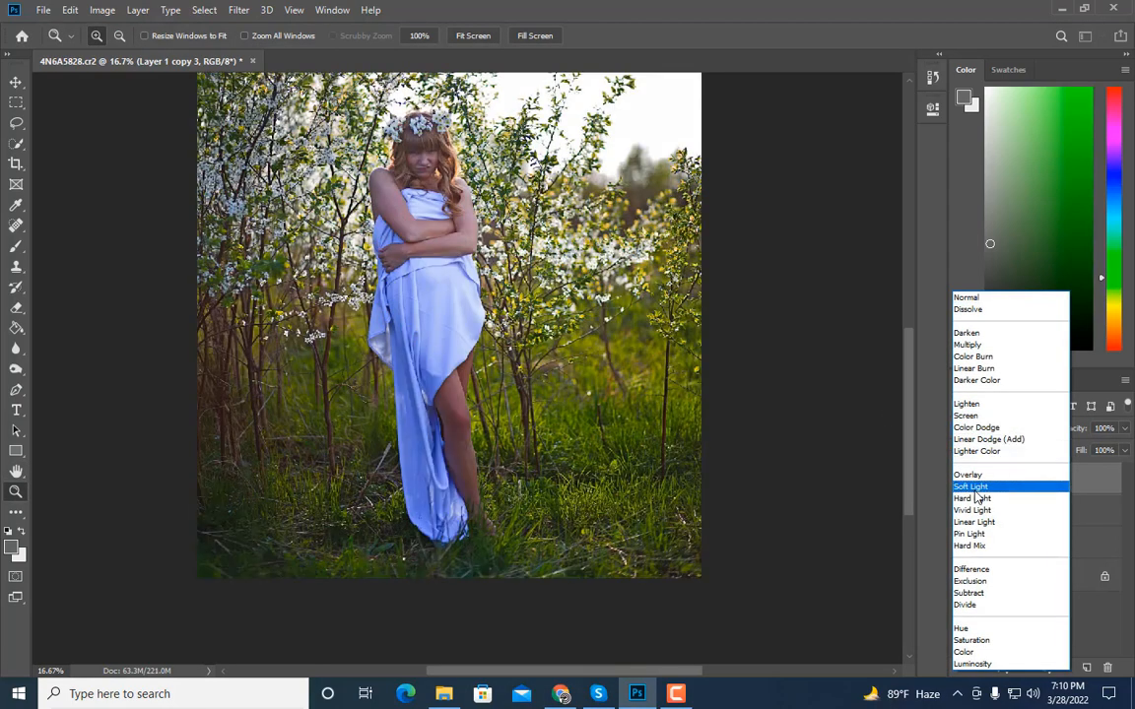
click(972, 487)
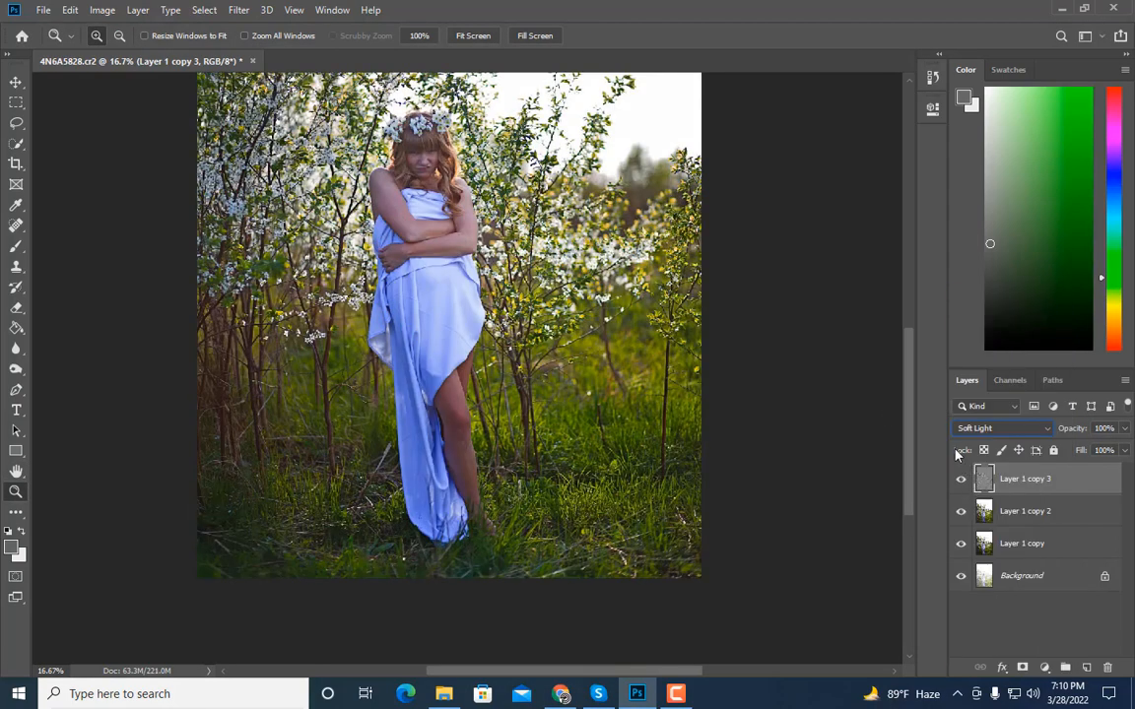
click(413, 159)
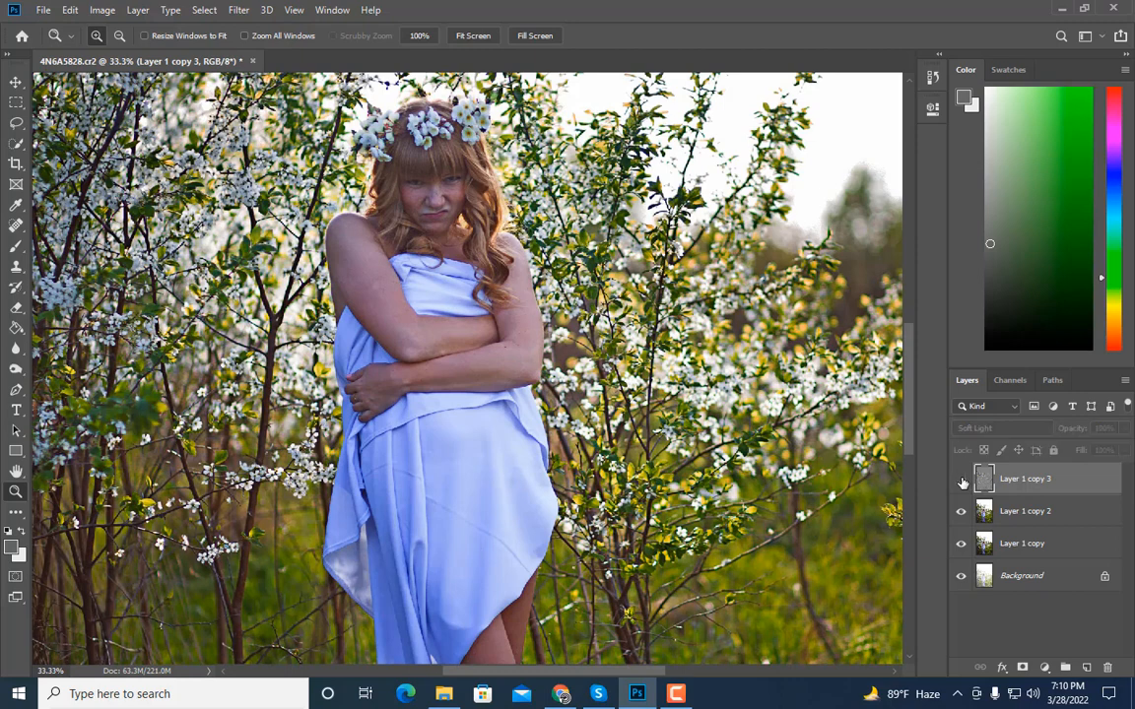
key(ctrl+minus)
key(ctrl+minus)
key(ctrl+minus)
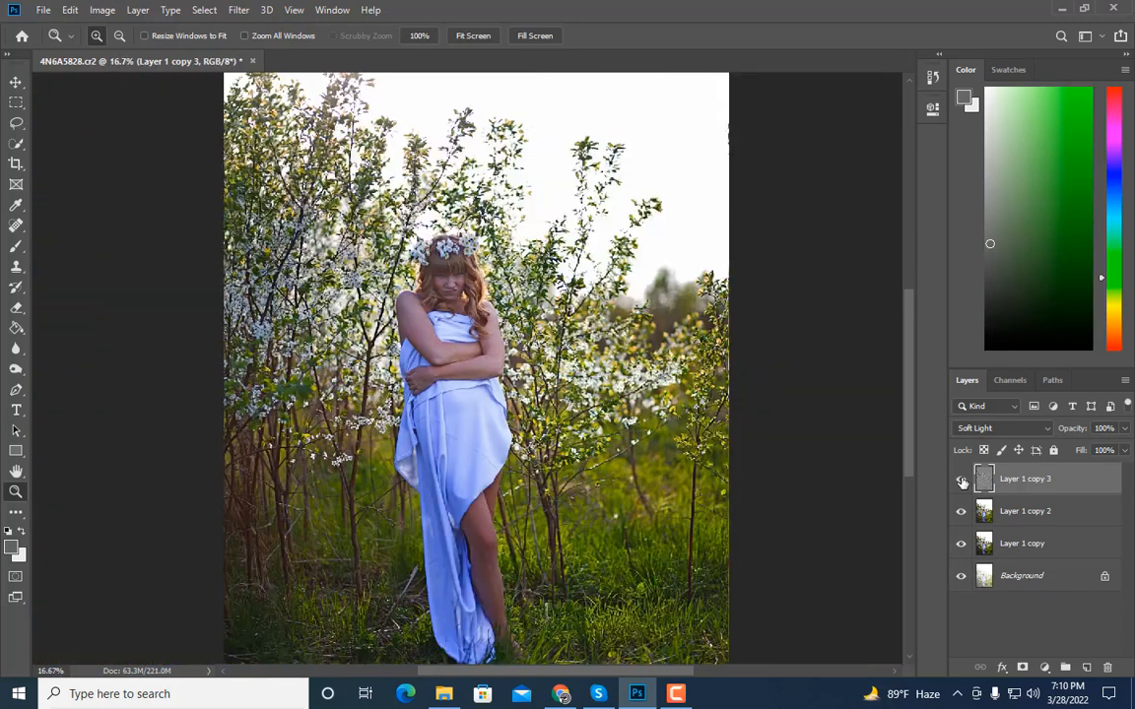
Step: Merge the Soft Light layer with Layer 1 copy 2
shift+click(1023, 512)
right_click(1022, 512)
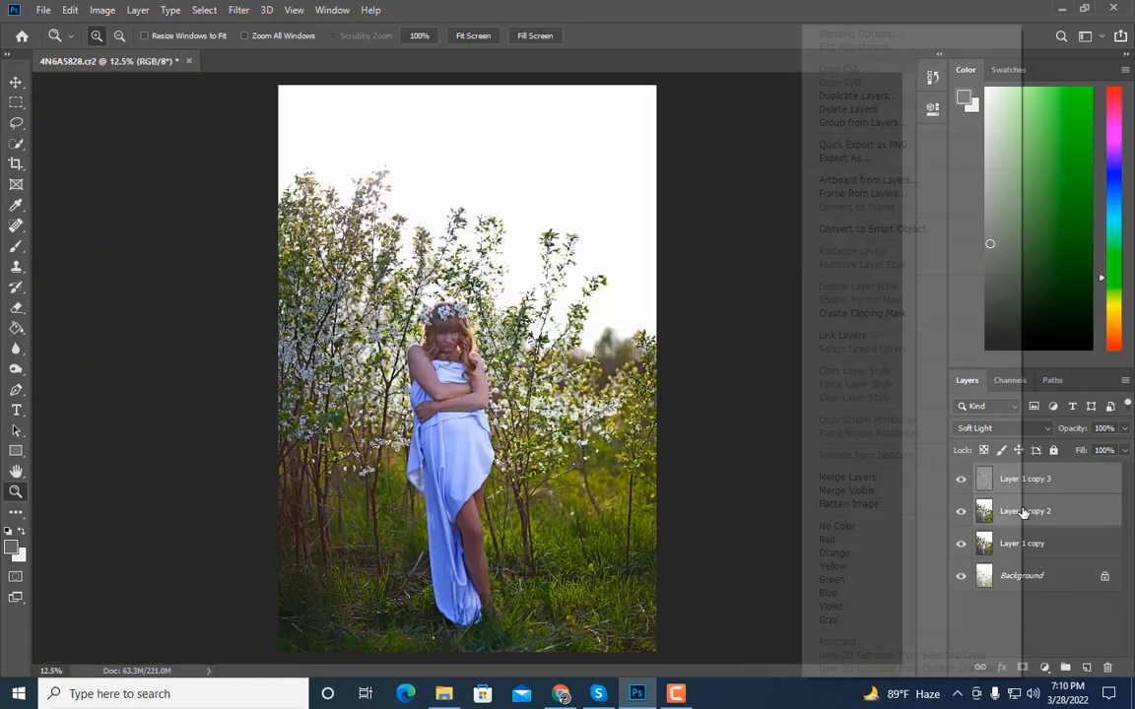
click(857, 475)
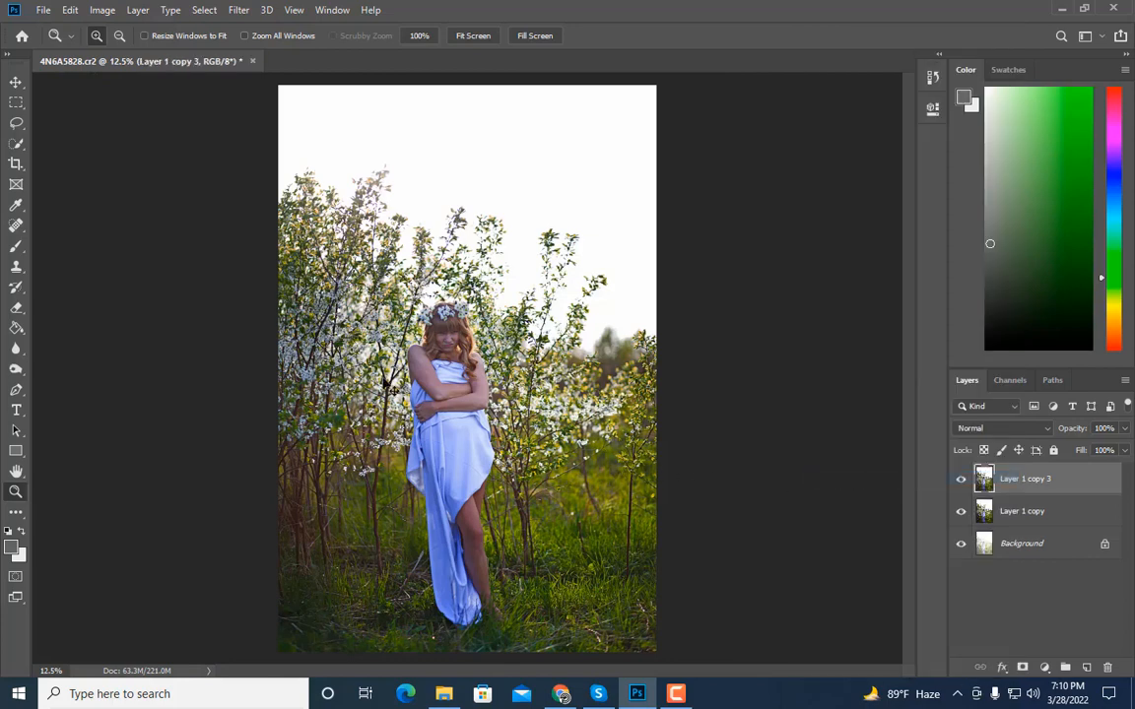
Step: Duplicate the merged layer and apply Brightness/Contrast with brightness 31 and contrast 13
key(ctrl+j)
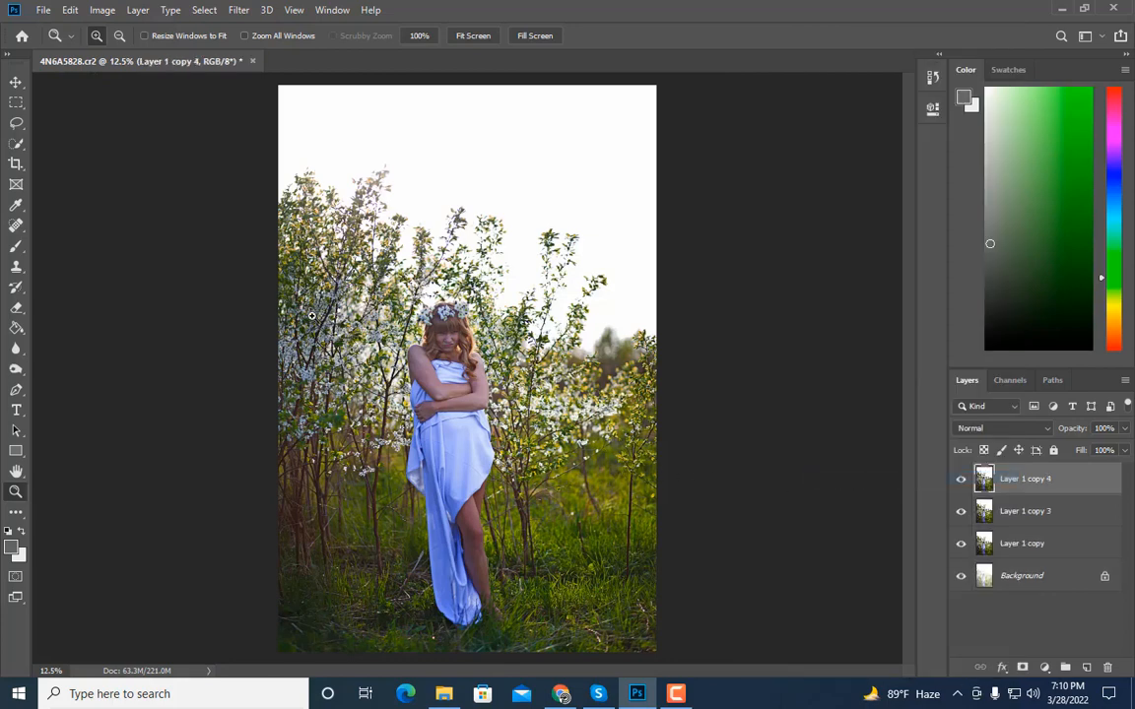
click(103, 10)
mouse_move(128, 48)
click(296, 47)
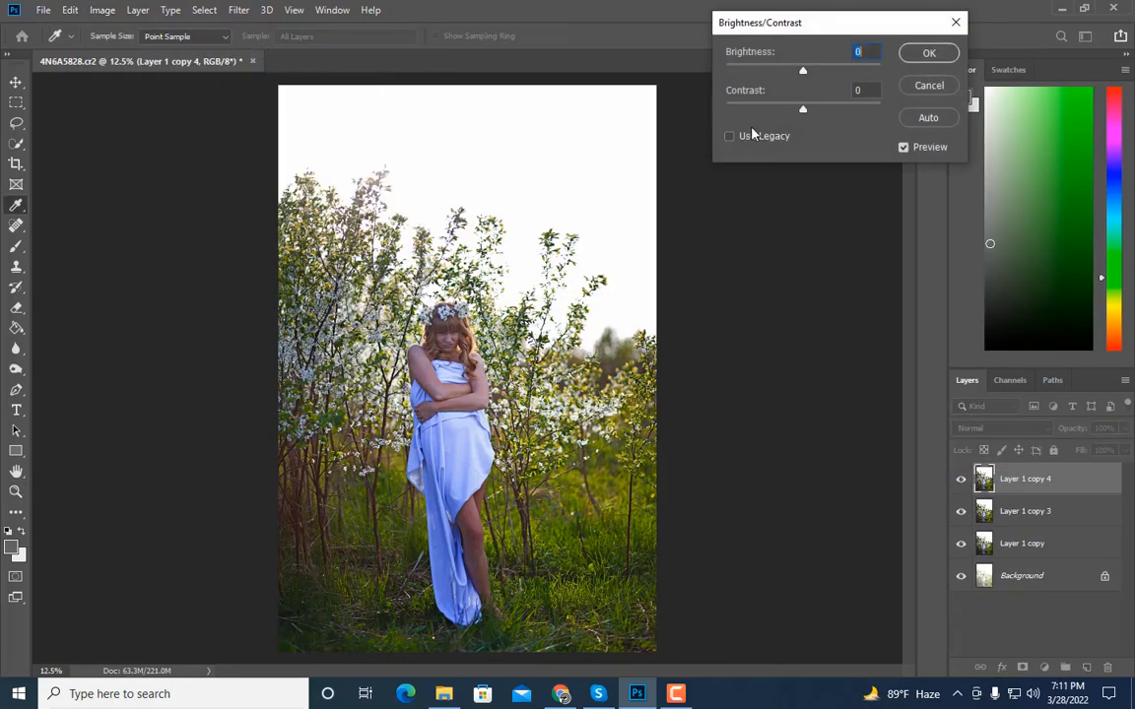
click(812, 72)
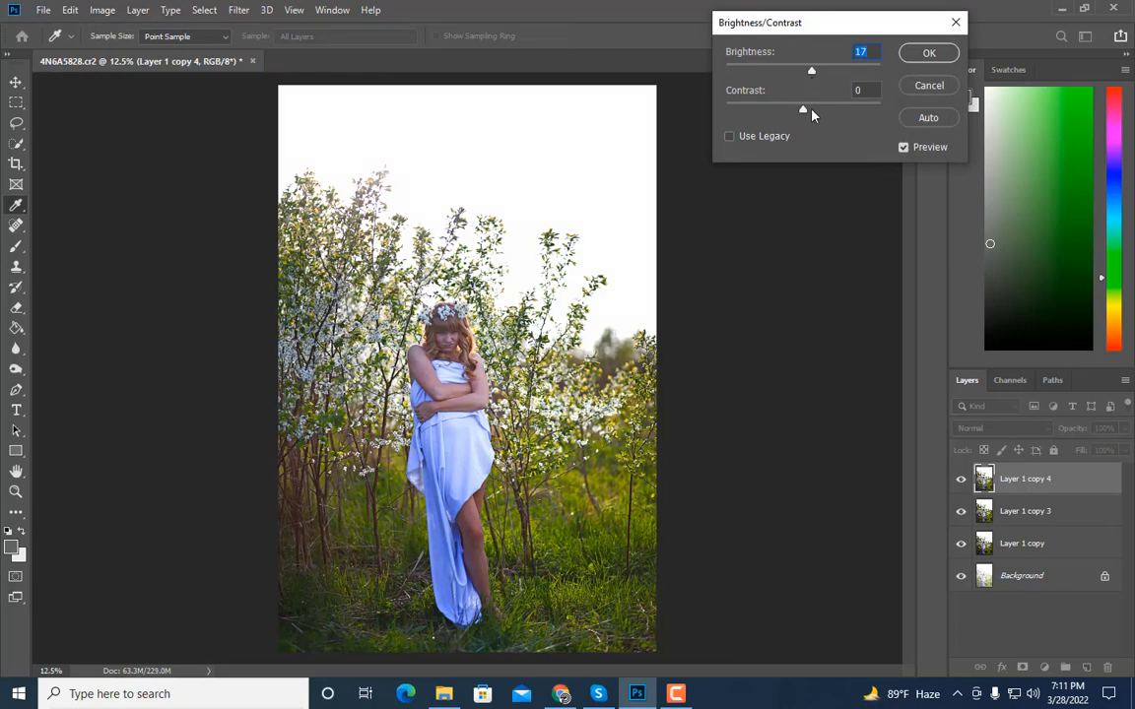
click(814, 110)
click(824, 73)
drag(824, 73, 818, 73)
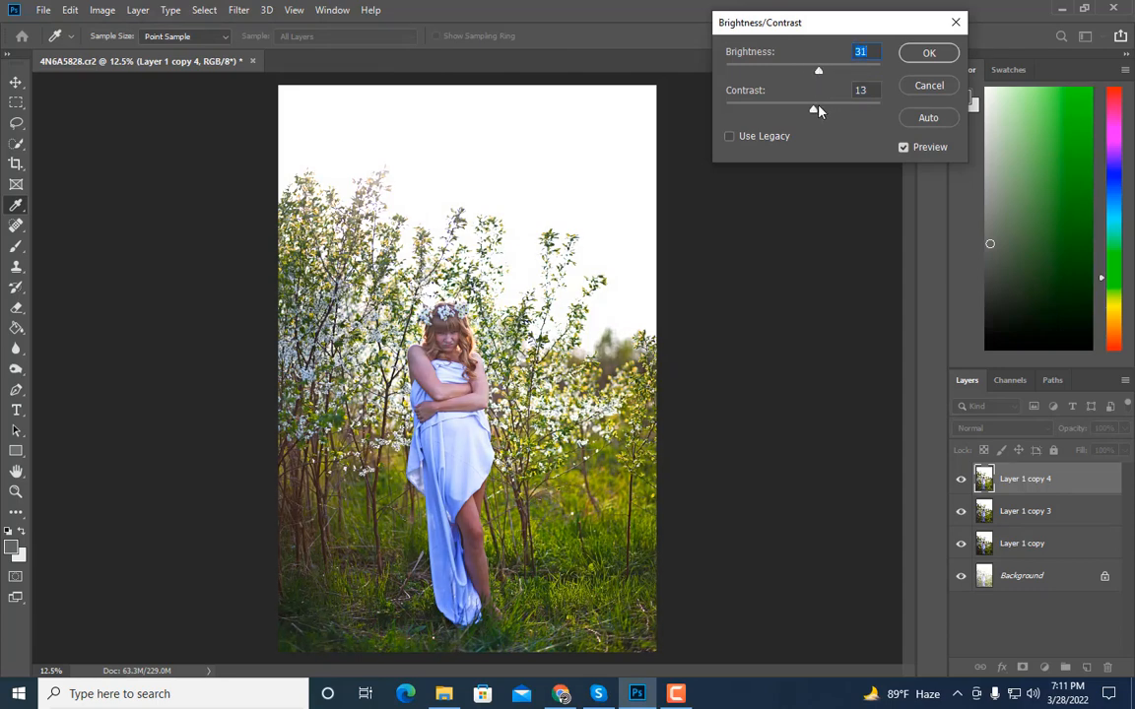
click(929, 53)
key(z)
Step: Apply Selective Color to Layer 1 copy 4 with Black at 8% for Neutrals, and slightly raise Black for the Blacks
click(104, 9)
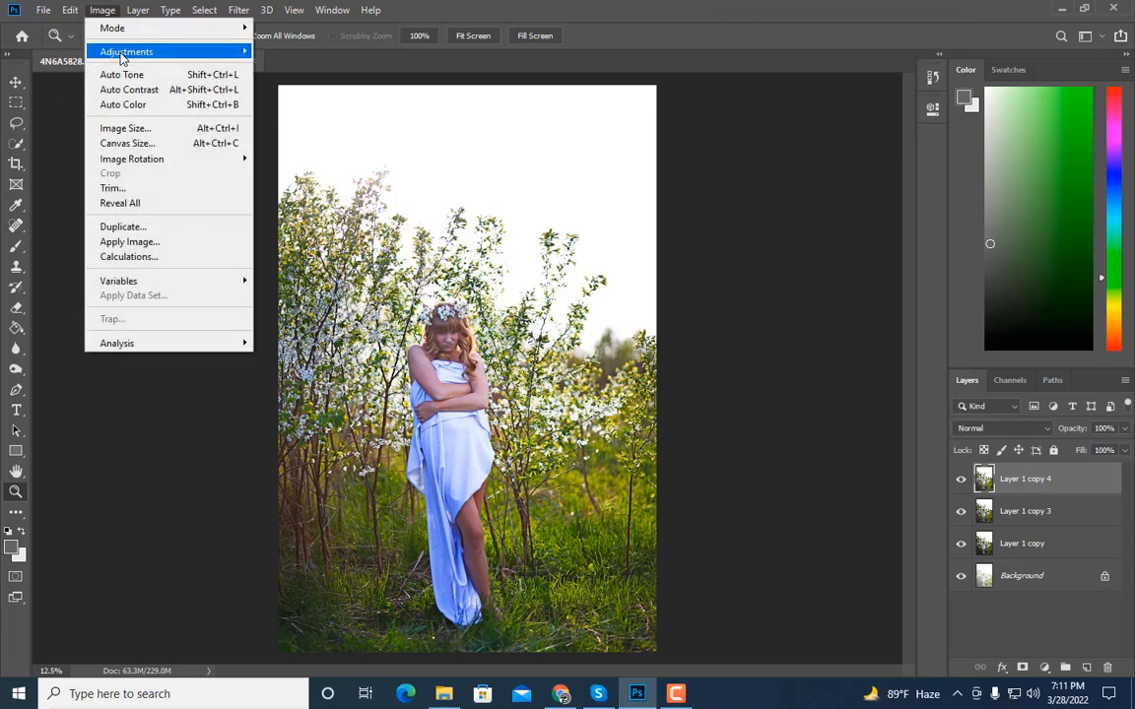
mouse_move(123, 51)
click(374, 292)
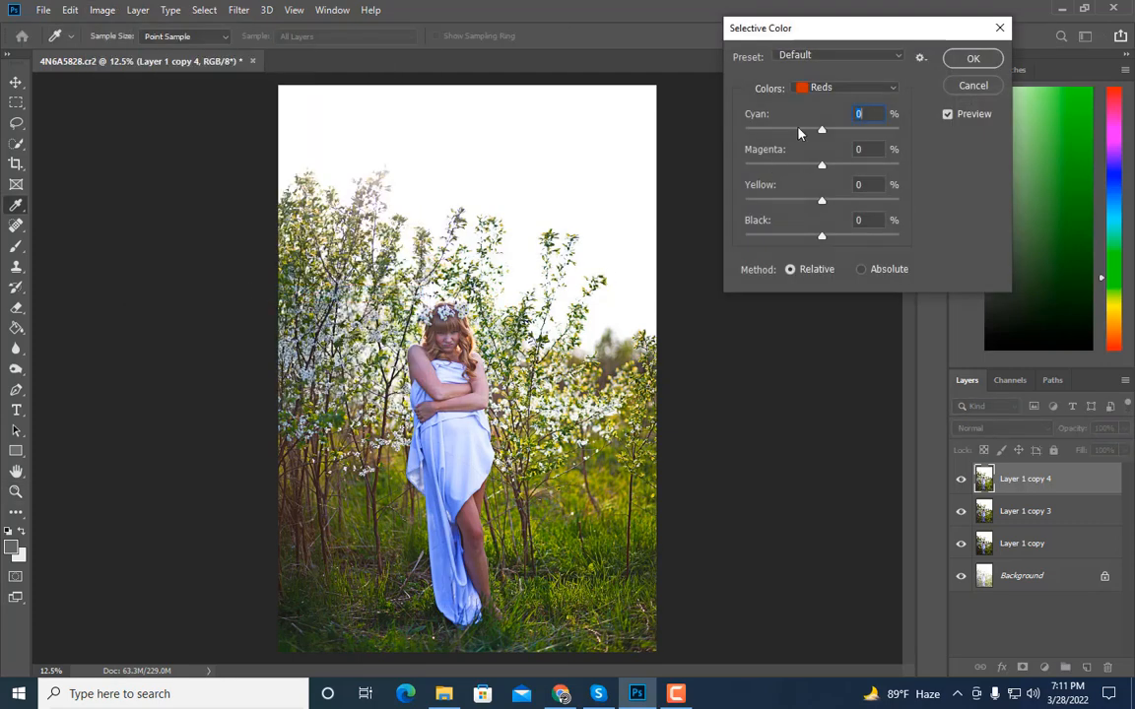
click(847, 88)
click(828, 203)
click(865, 221)
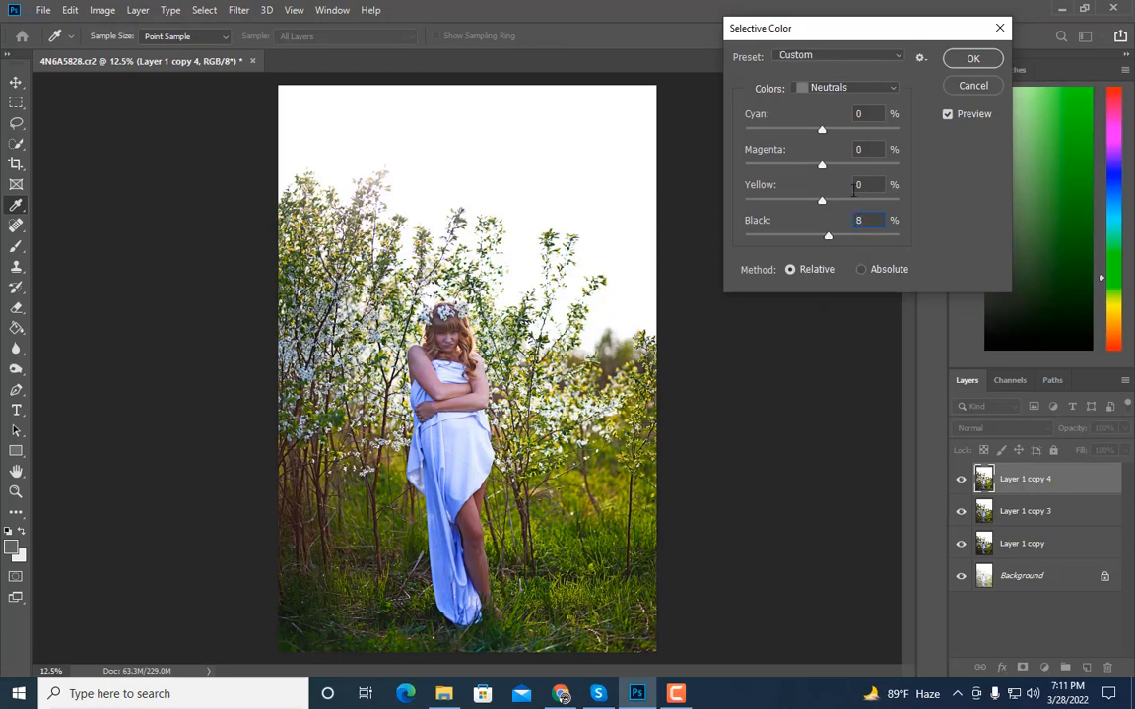
click(806, 91)
click(828, 223)
click(971, 59)
key(z)
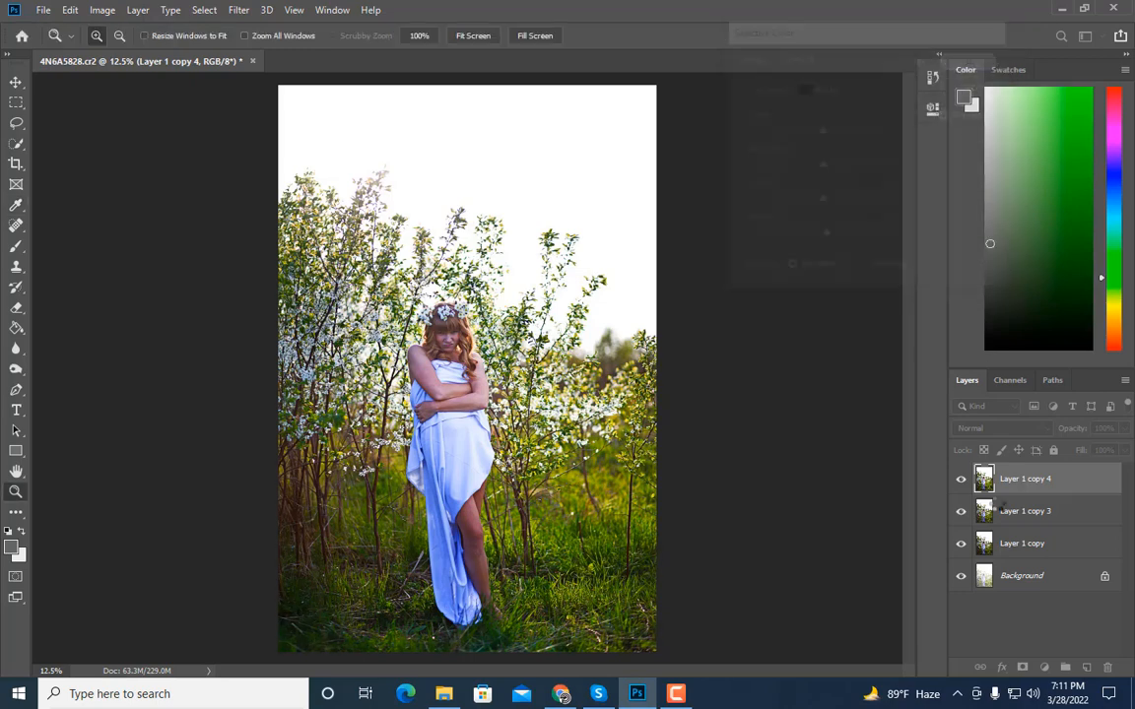
Step: Add a layer mask to Layer 1 copy 4 and fill the whole mask with black
click(1023, 668)
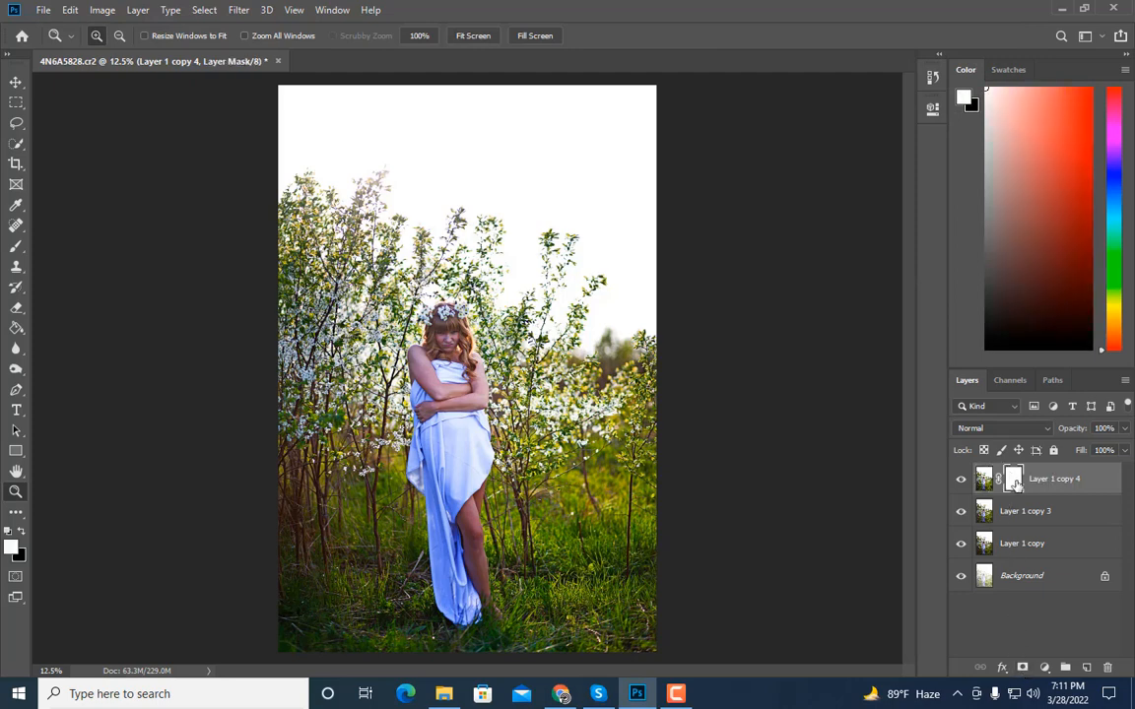
key(ctrl+a)
key(ctrl+BackSpace)
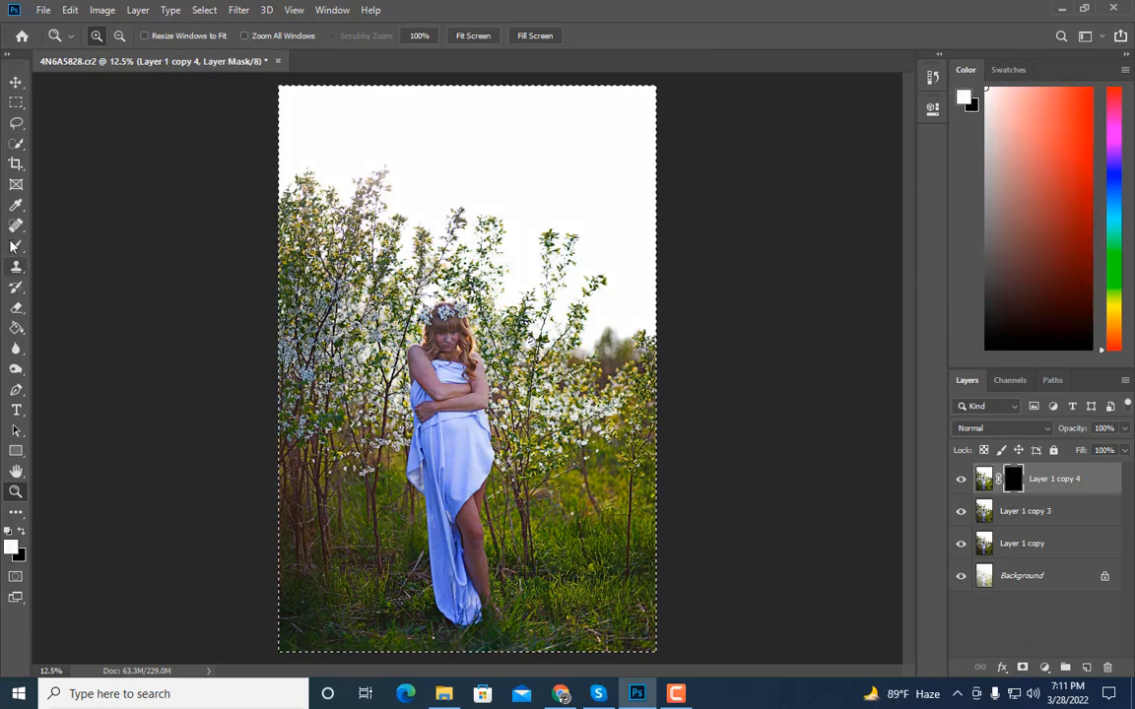
Step: Paint white on the mask over the woman's face and upper body with a soft 700 px brush
key(b)
key(ctrl+plus)
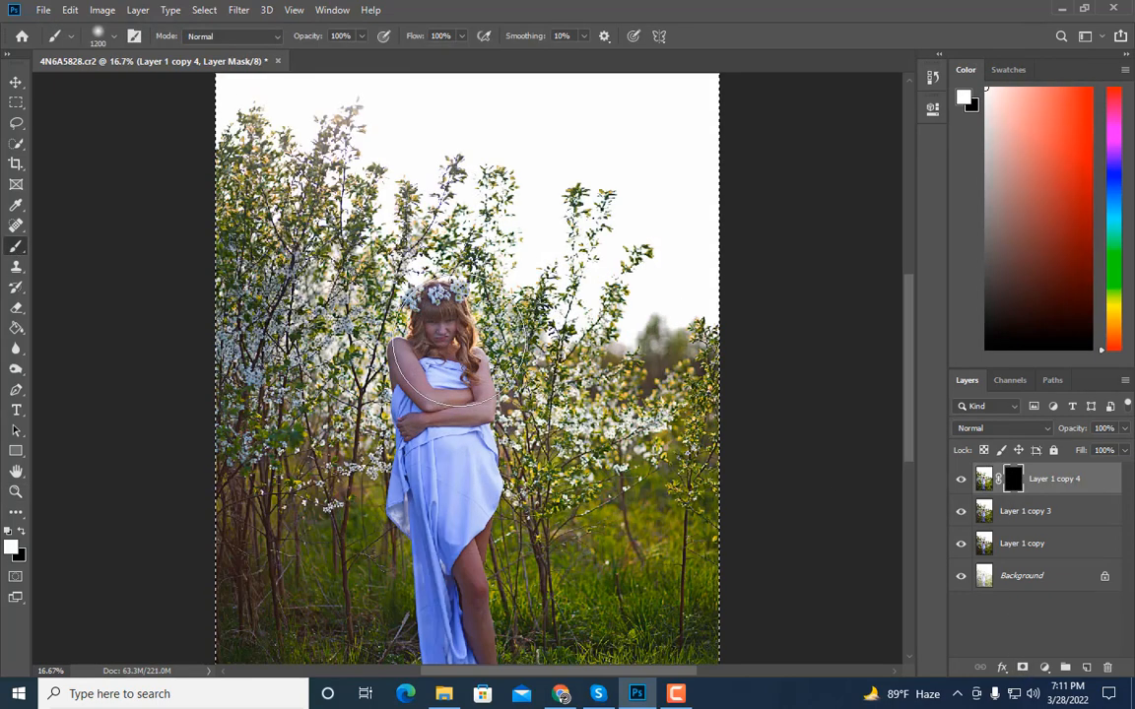
key(bracketleft)
key(bracketleft)
key(bracketleft)
click(438, 345)
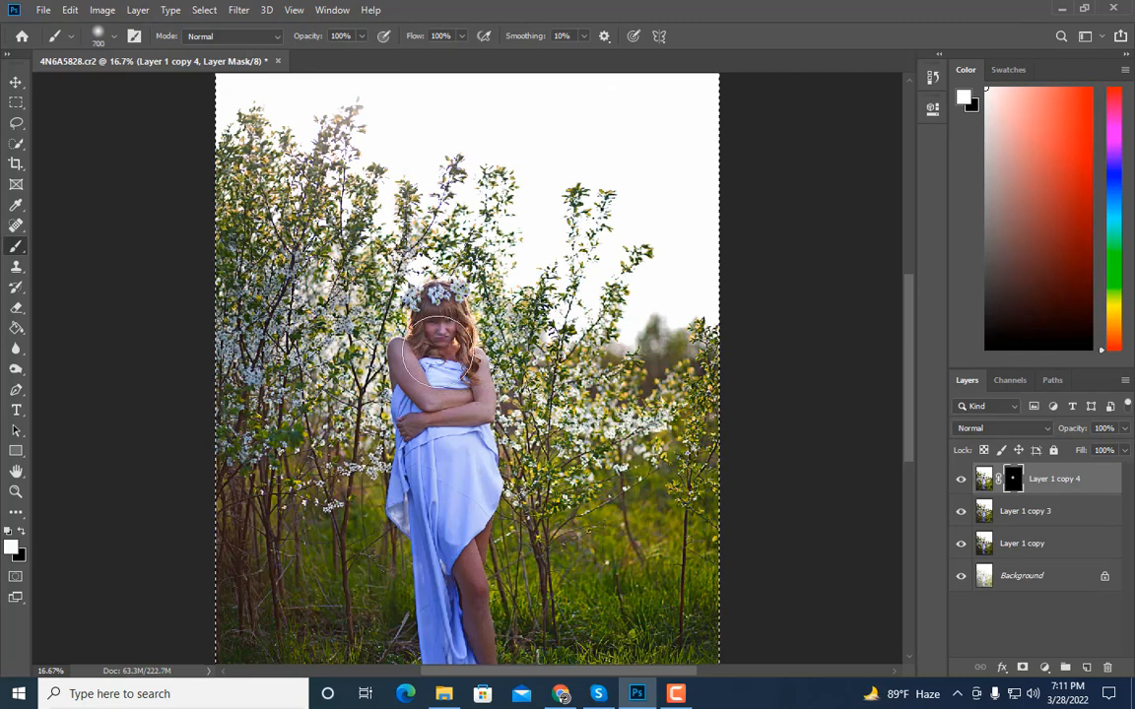
mouse_move(439, 355)
mouse_down()
mouse_move(399, 394)
mouse_move(414, 386)
mouse_move(409, 340)
mouse_move(449, 381)
mouse_up()
Step: Paint white on the mask over the dress and legs with a smaller soft brush
scroll(448, 381, down, 1)
scroll(448, 381, down, 3)
key(bracketleft)
key(bracketleft)
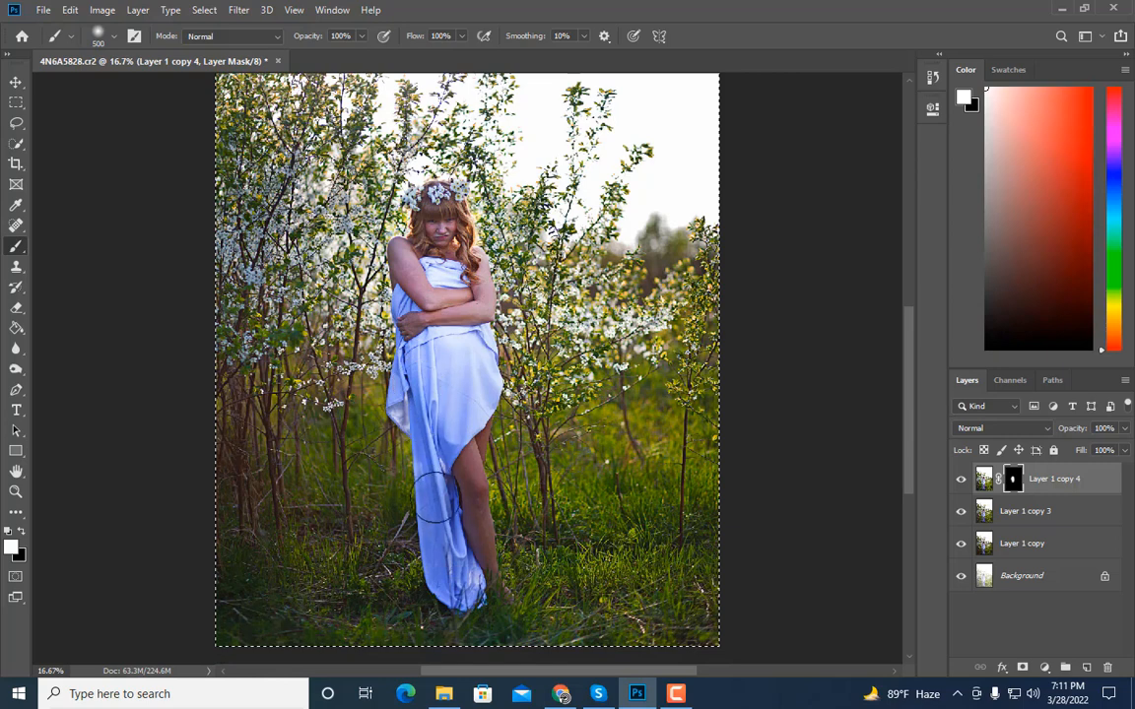
key(bracketleft)
key(bracketleft)
mouse_move(449, 569)
mouse_down()
mouse_move(419, 517)
mouse_move(463, 502)
mouse_move(466, 440)
mouse_up()
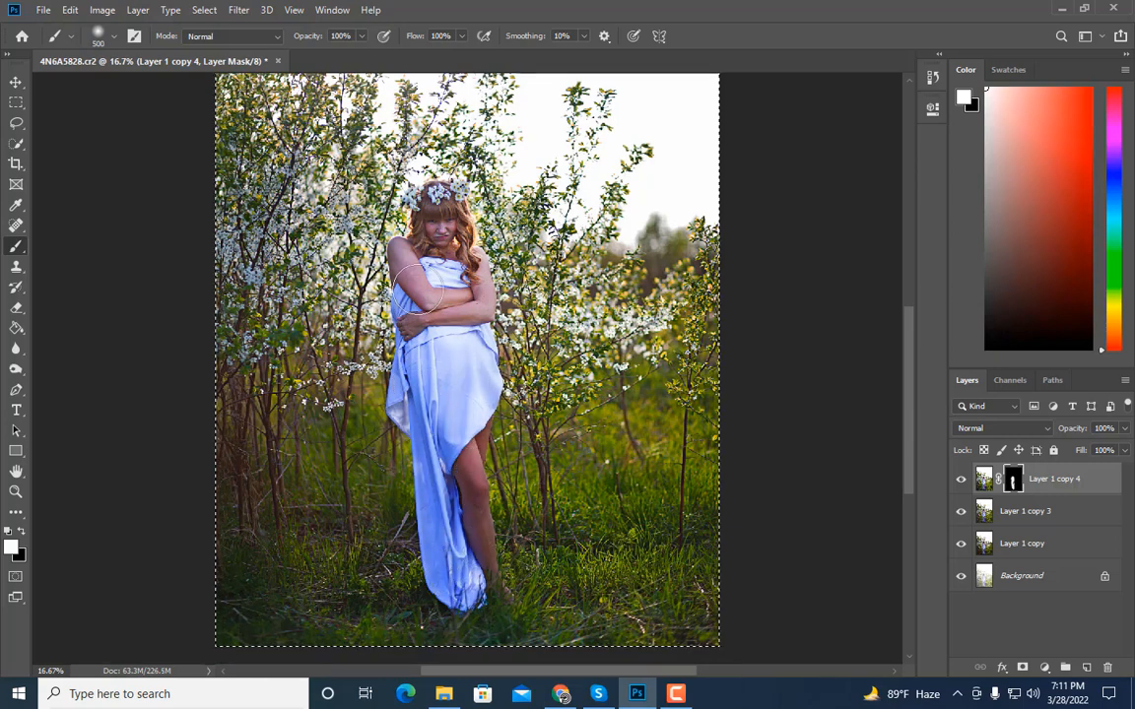
Step: Refine the white mask painting over the woman's face and arms, varying the brush size between 400 and 500 px
key(bracketright)
key(bracketright)
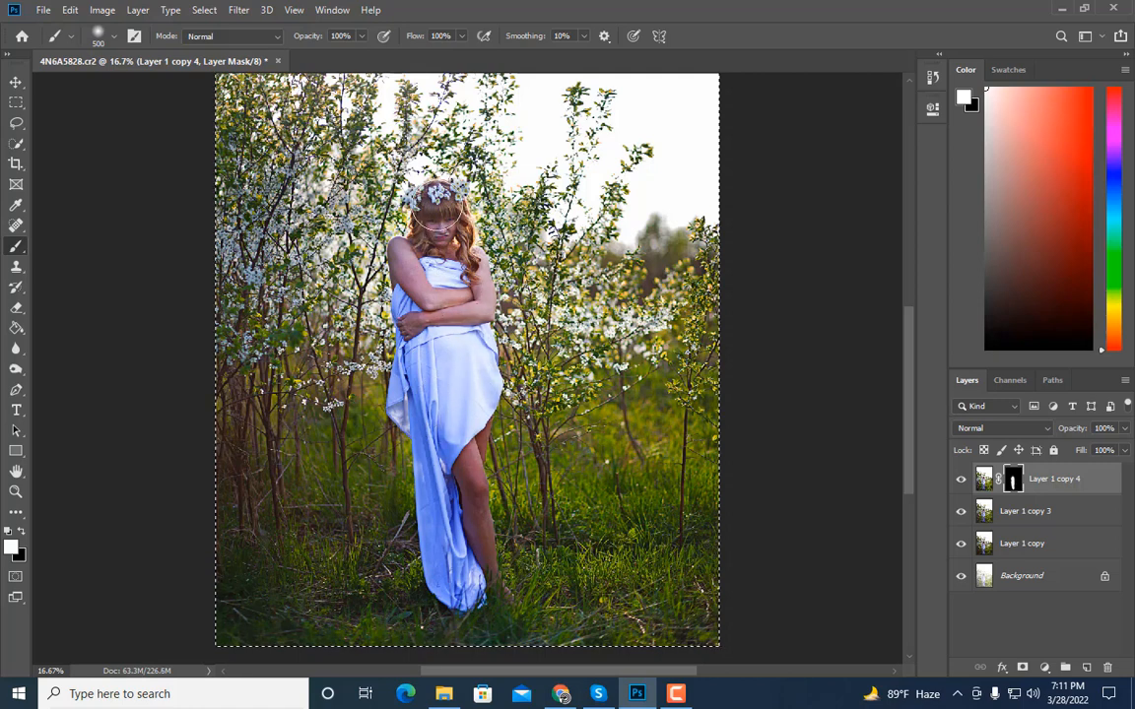
key(bracketleft)
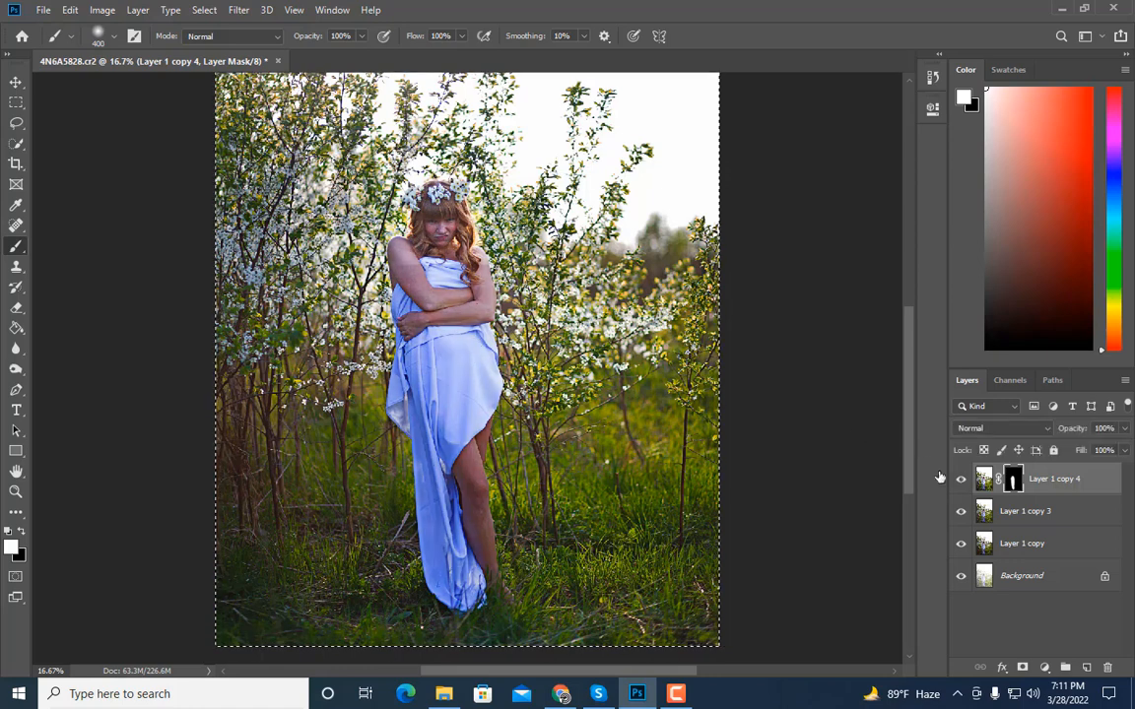
right_click(582, 287)
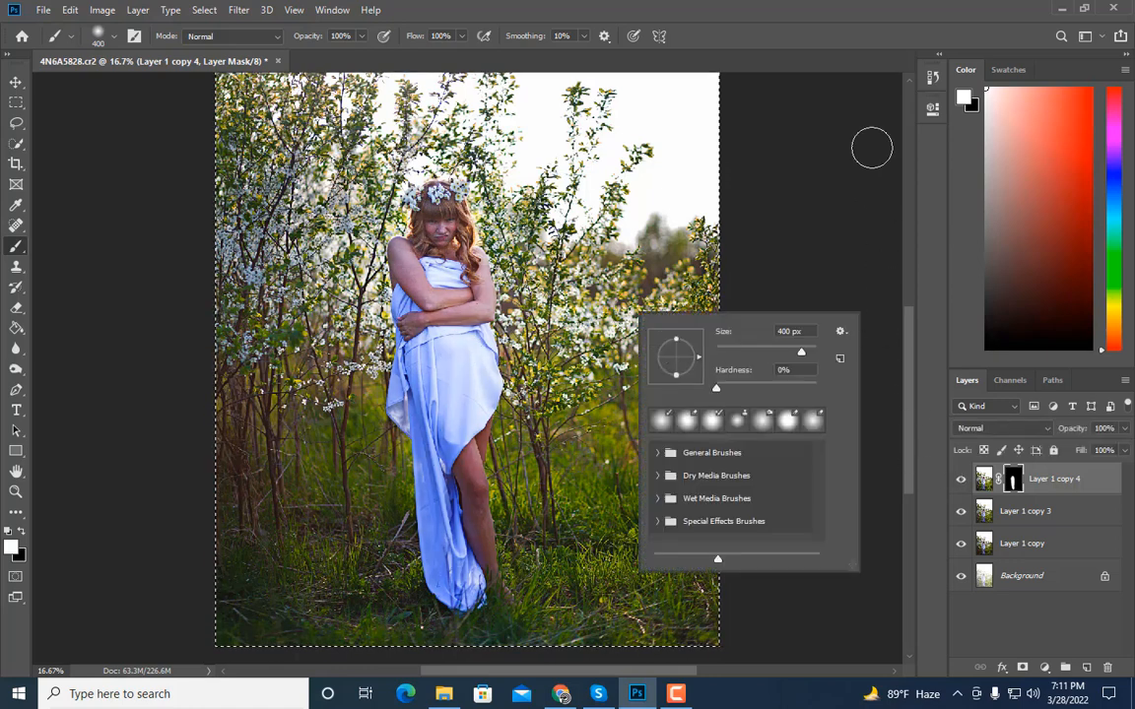
click(825, 47)
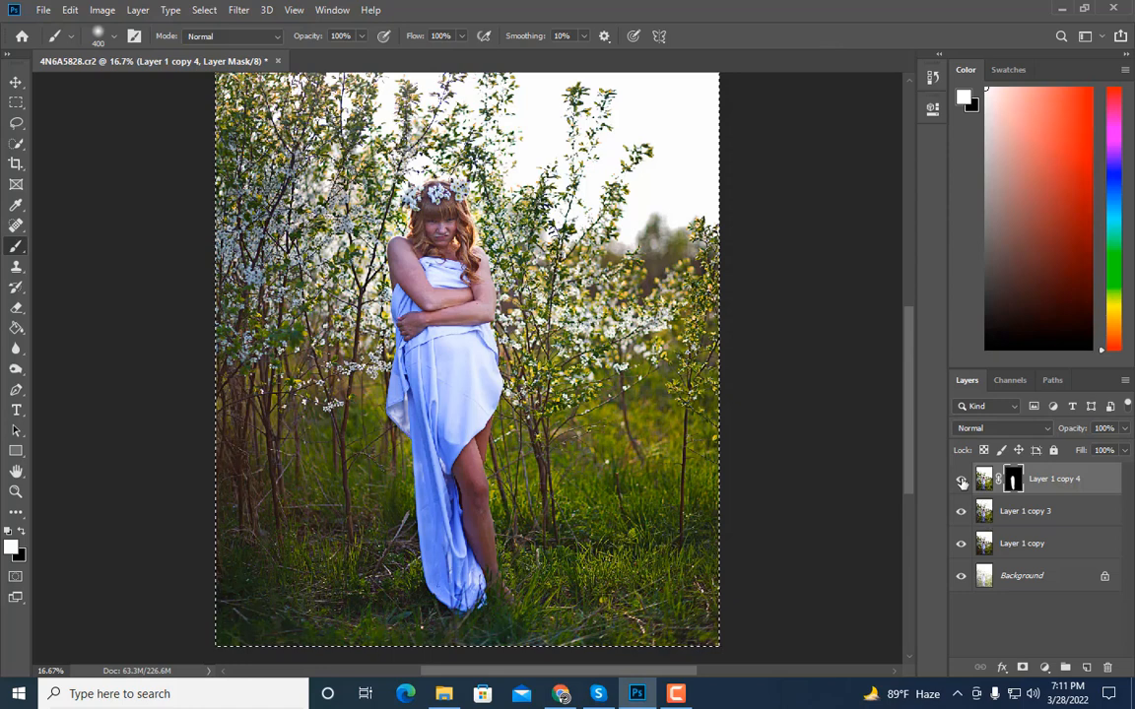
Step: Toggle the visibility of Layer 1 copy 4 to compare the woman with and without the masked brightening
click(962, 480)
click(962, 479)
click(961, 480)
click(961, 480)
click(961, 480)
click(962, 480)
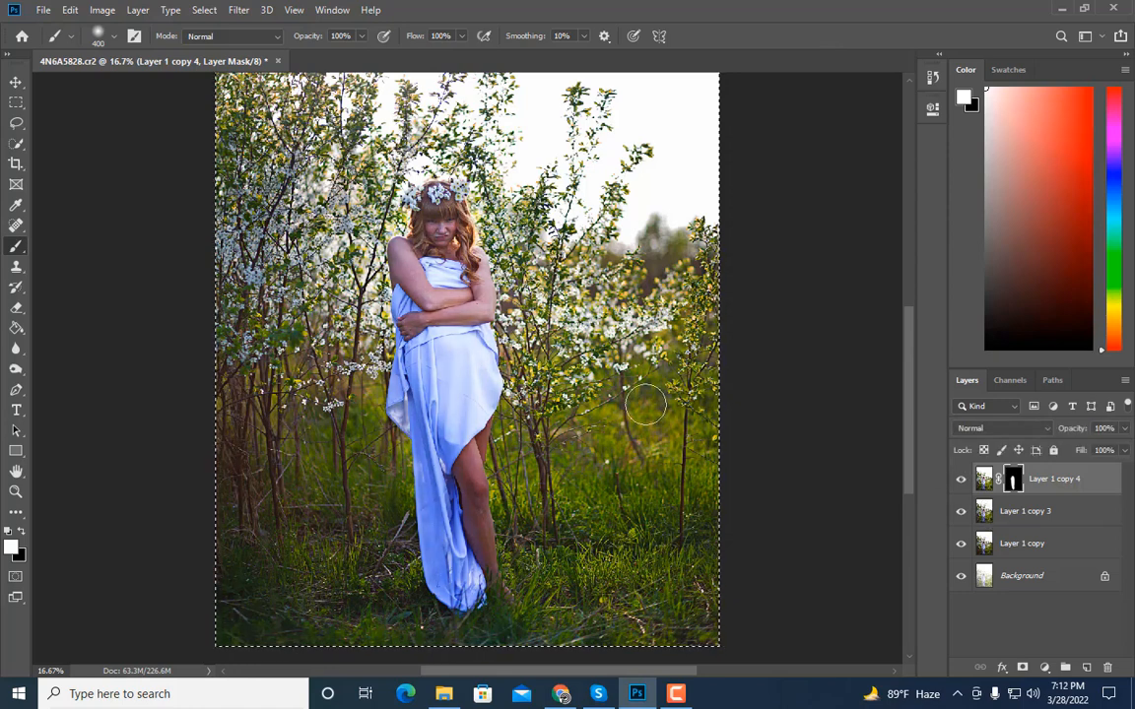
Step: Switch to the Eraser tool for the Layer 1 copy 4 mask and set its size to 90 px
key(ctrl+plus)
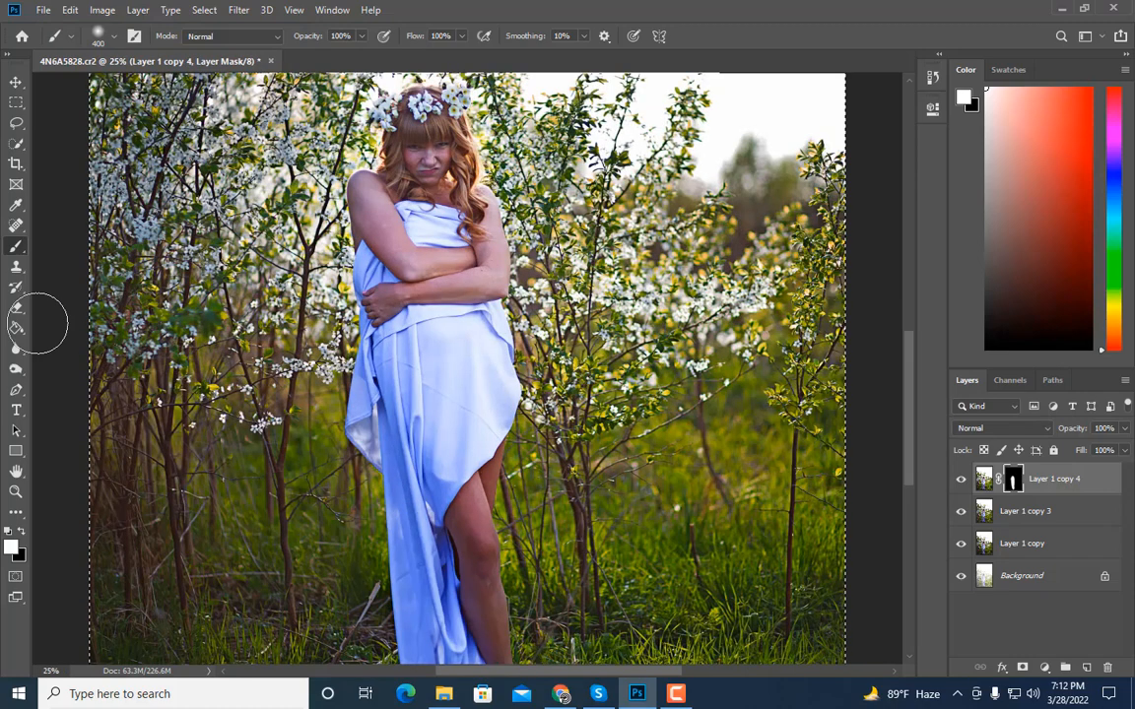
key(bracketright)
key(bracketright)
key(bracketright)
key(bracketright)
key(bracketright)
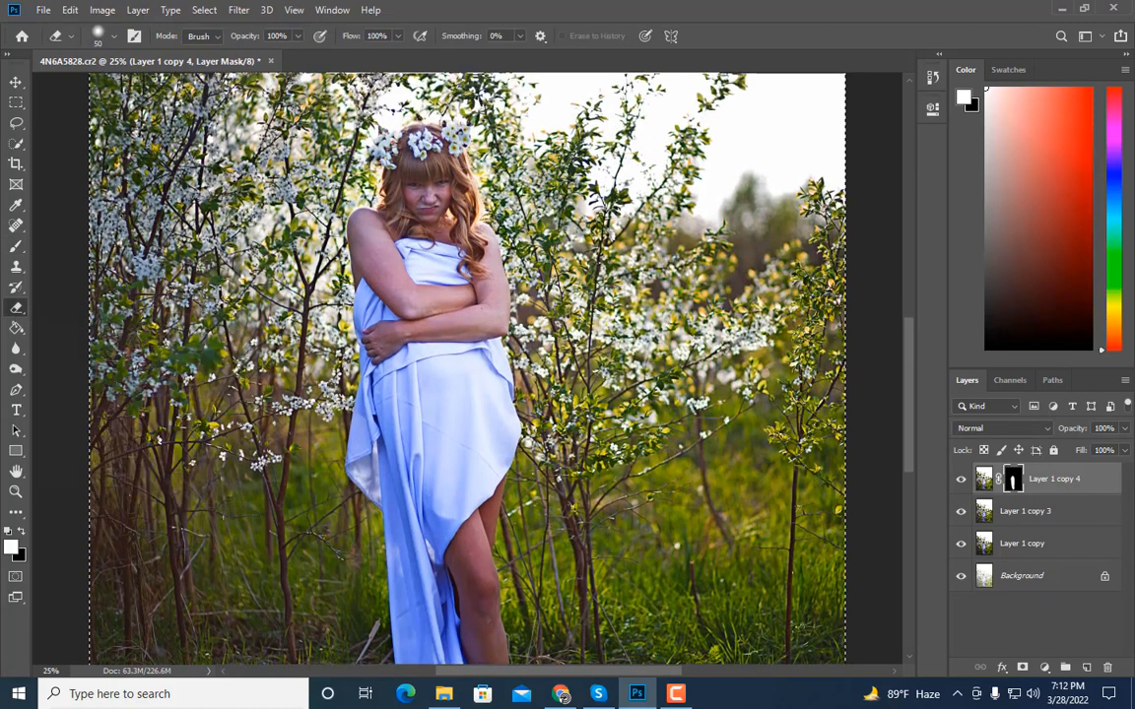
scroll(480, 176, up, 3)
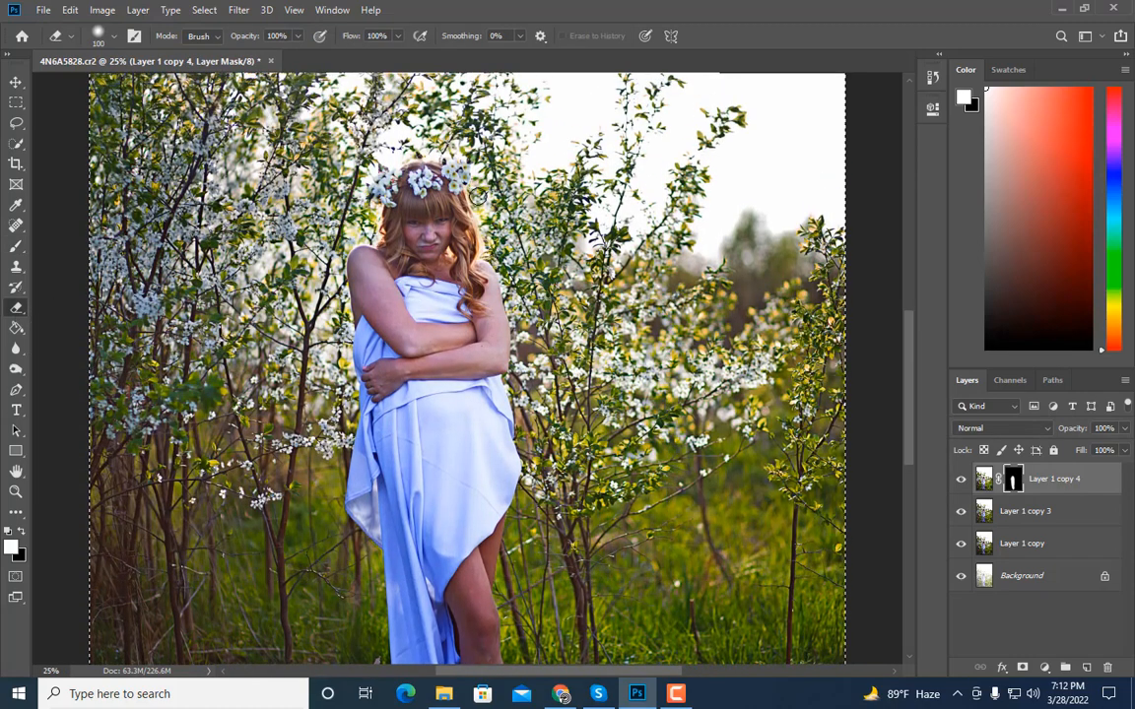
key(bracketright)
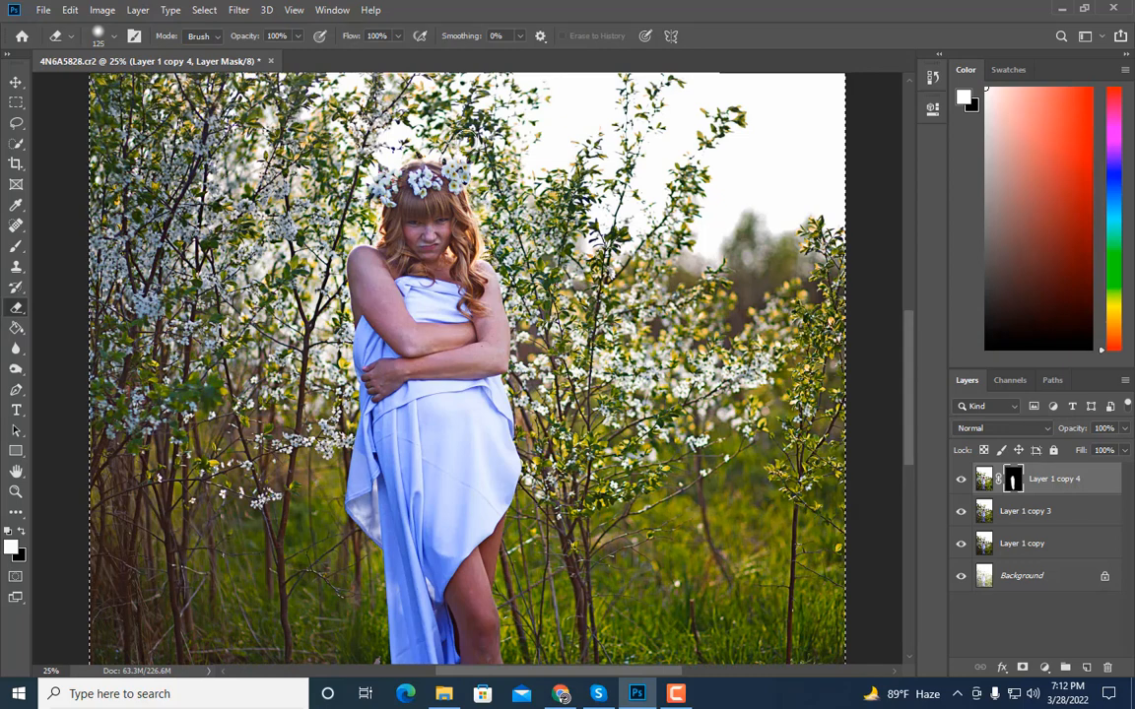
key(bracketleft)
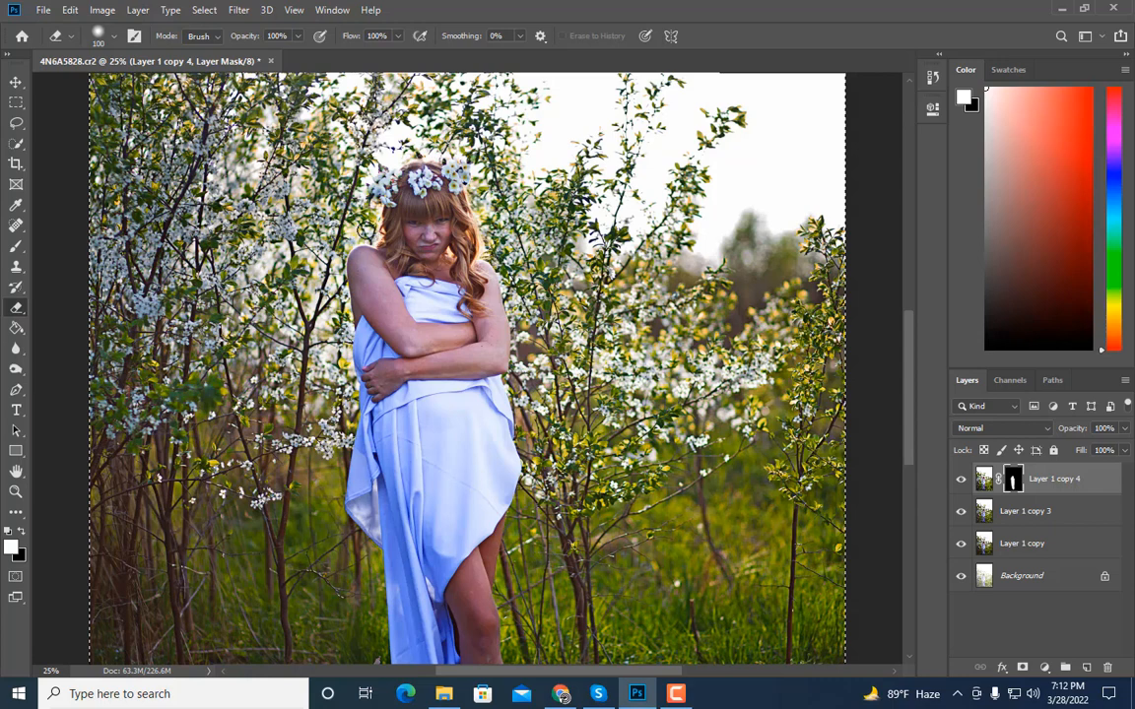
key(bracketleft)
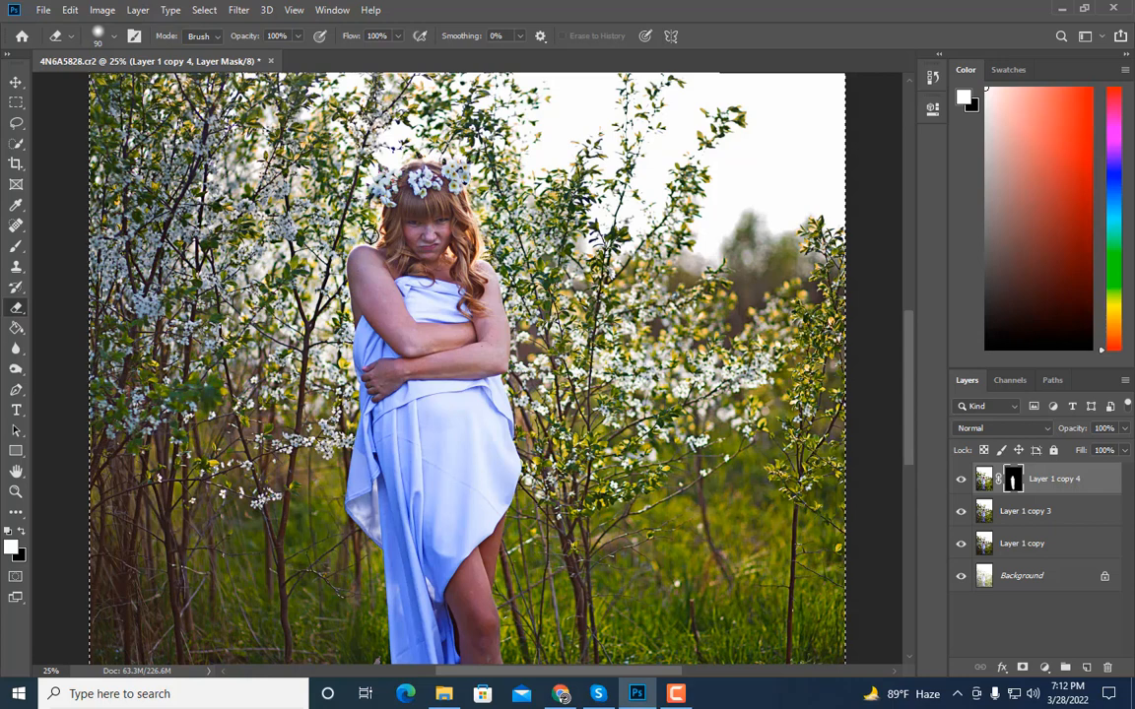
Step: Turn Layer 1 copy 4 off and on to check the mask edit across the whole figure
key(ctrl+minus)
click(960, 483)
click(961, 482)
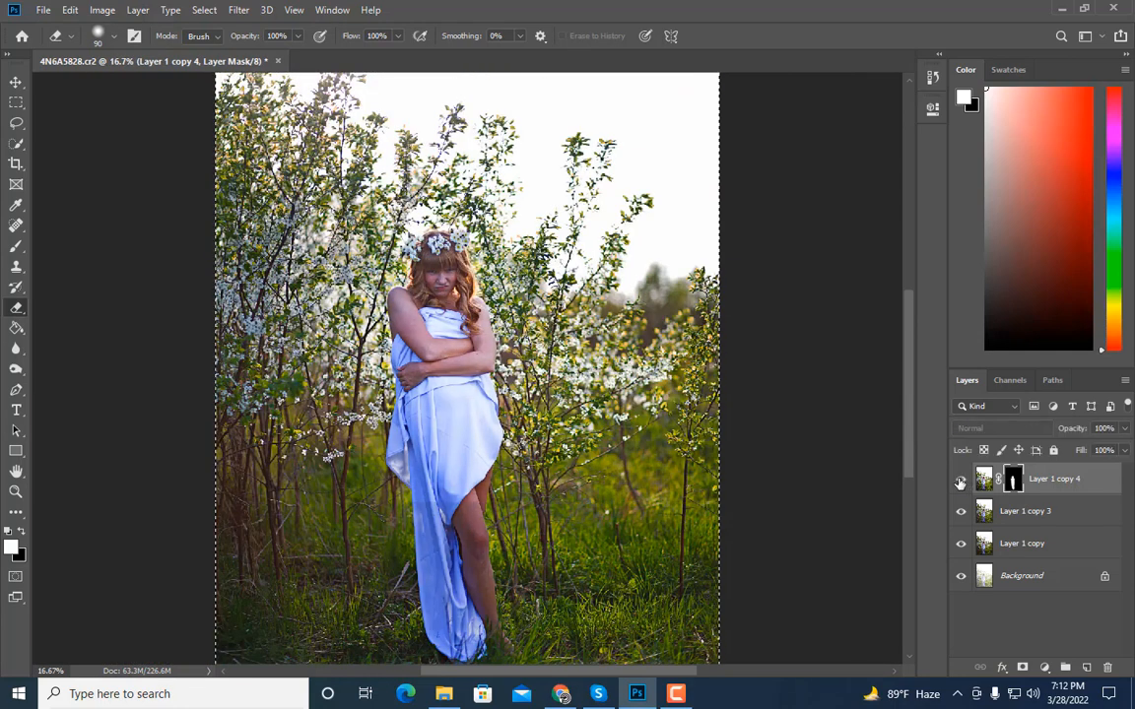
click(961, 483)
click(960, 482)
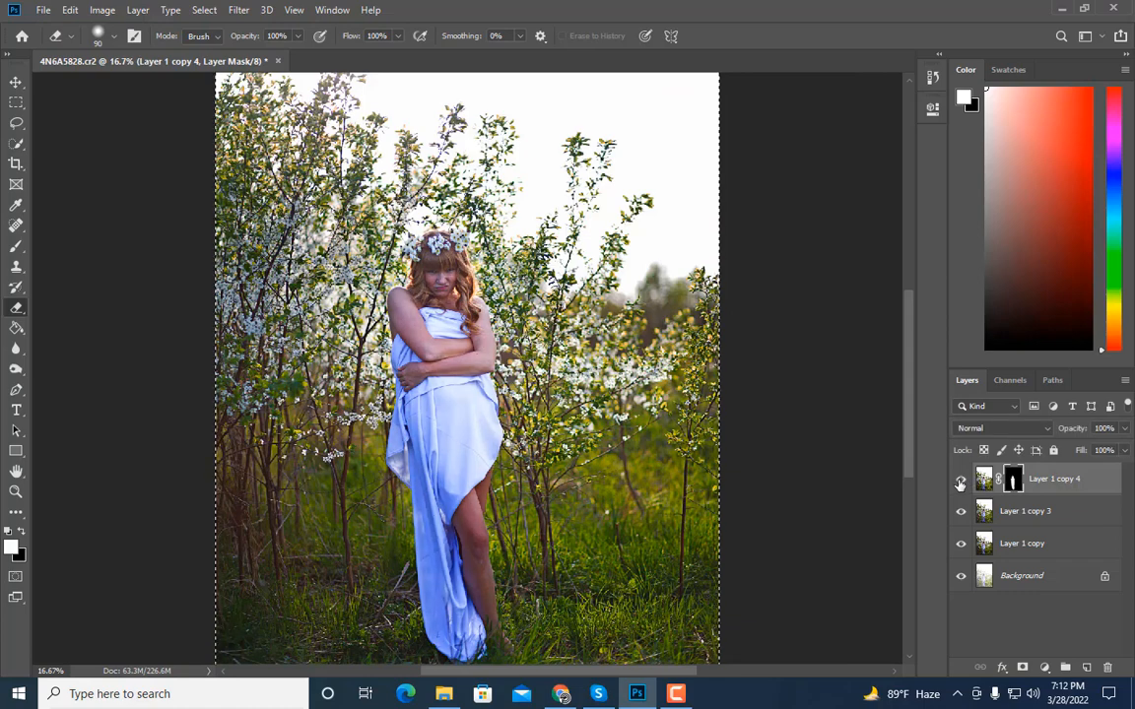
Step: Merge Layer 1 copy 4 with Layer 1 copy 3 and clear the selection around the image
key(ctrl+minus)
shift+click(1029, 514)
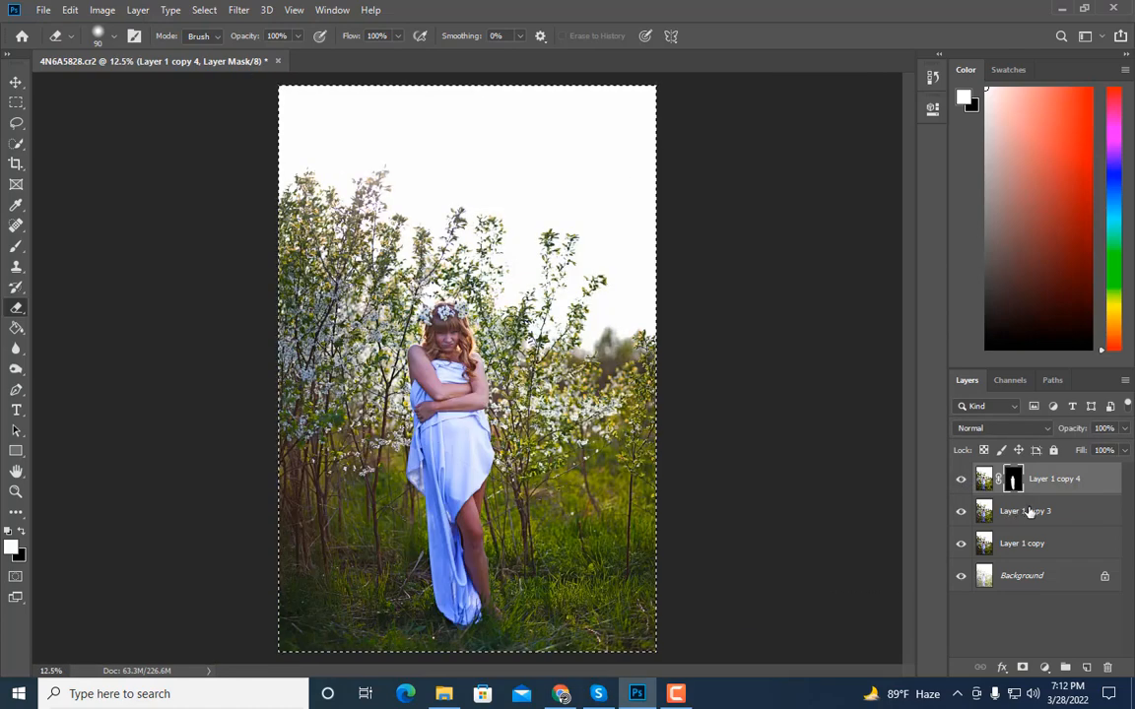
right_click(1031, 514)
click(857, 475)
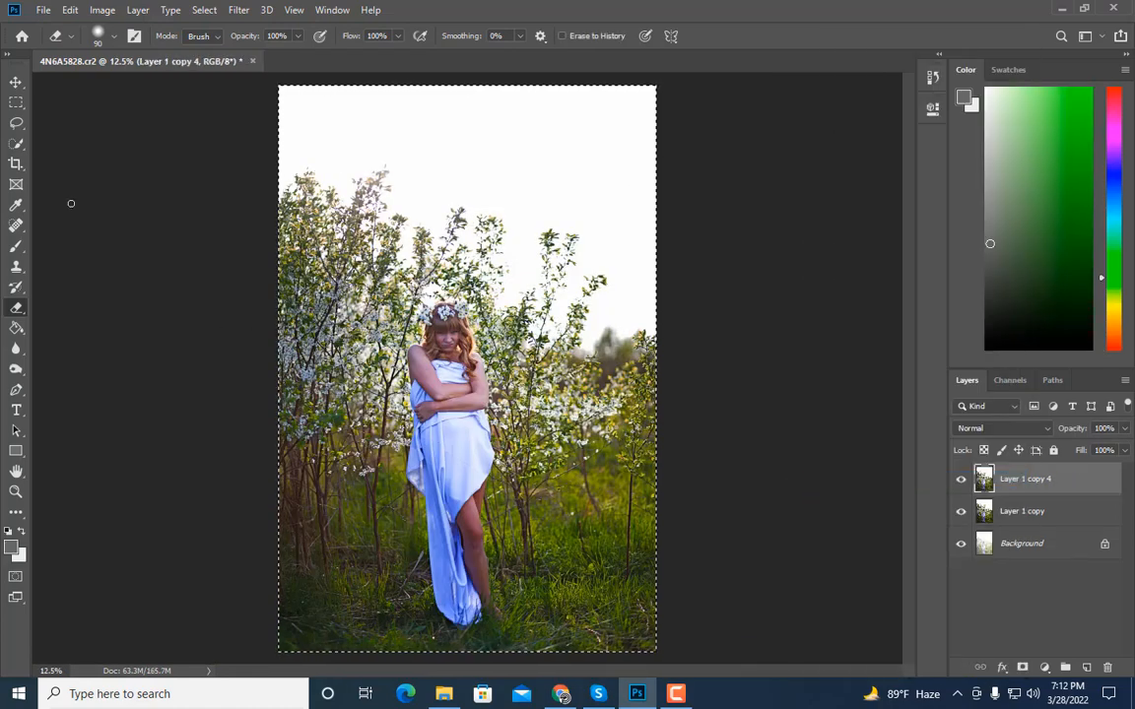
click(16, 103)
click(91, 156)
Step: Hide Layer 1 copy and toggle the merged Layer 1 copy 4 to compare the edit with the Background photo
click(962, 512)
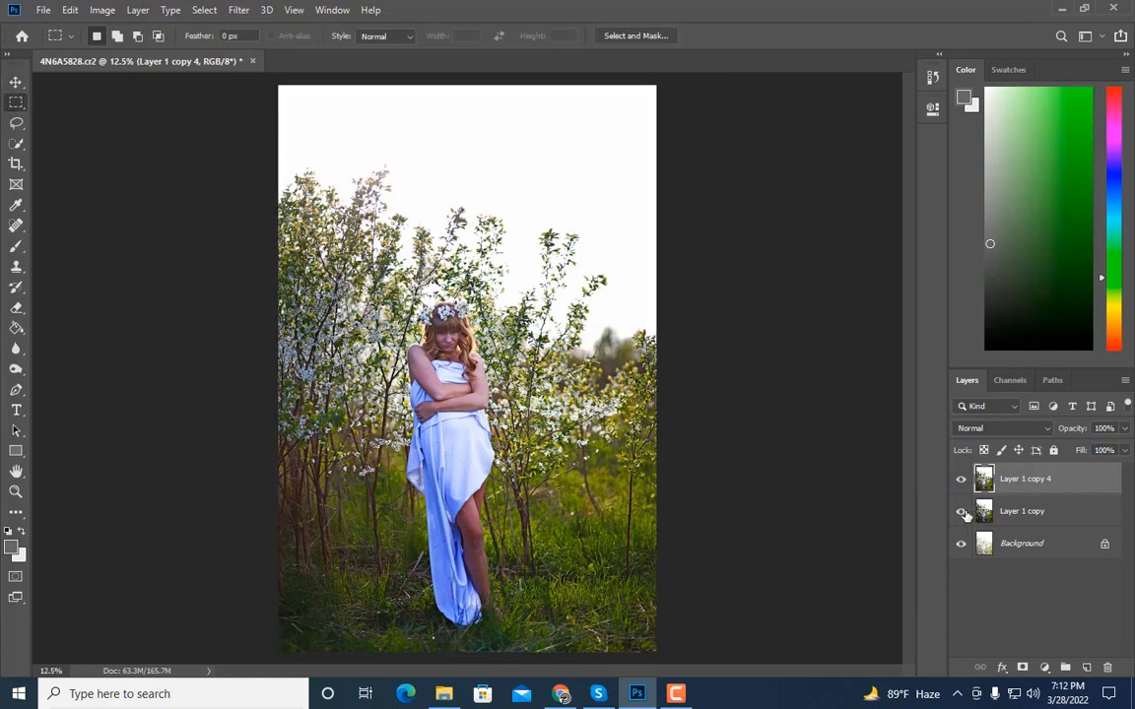
click(962, 480)
click(962, 480)
click(961, 480)
click(962, 479)
click(962, 480)
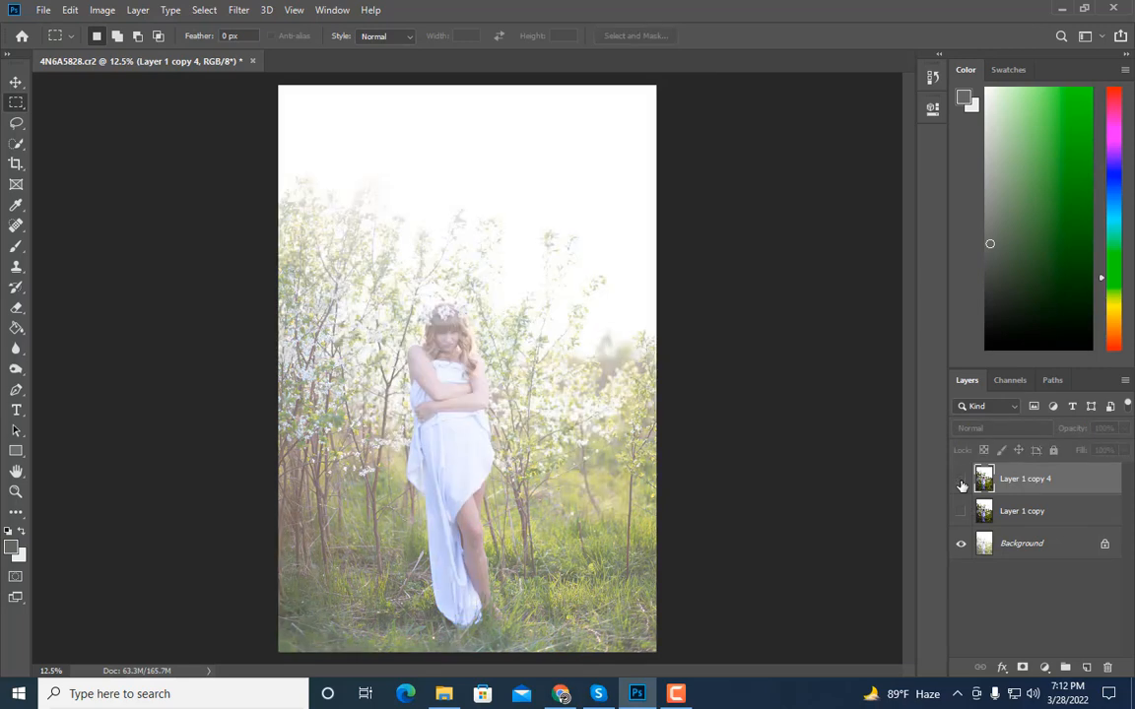
click(961, 480)
Step: Duplicate Layer 1 copy 4 and use Curves to give its RGB curve a slight S shape, with the highlight point at input 188, output 200
key(ctrl+j)
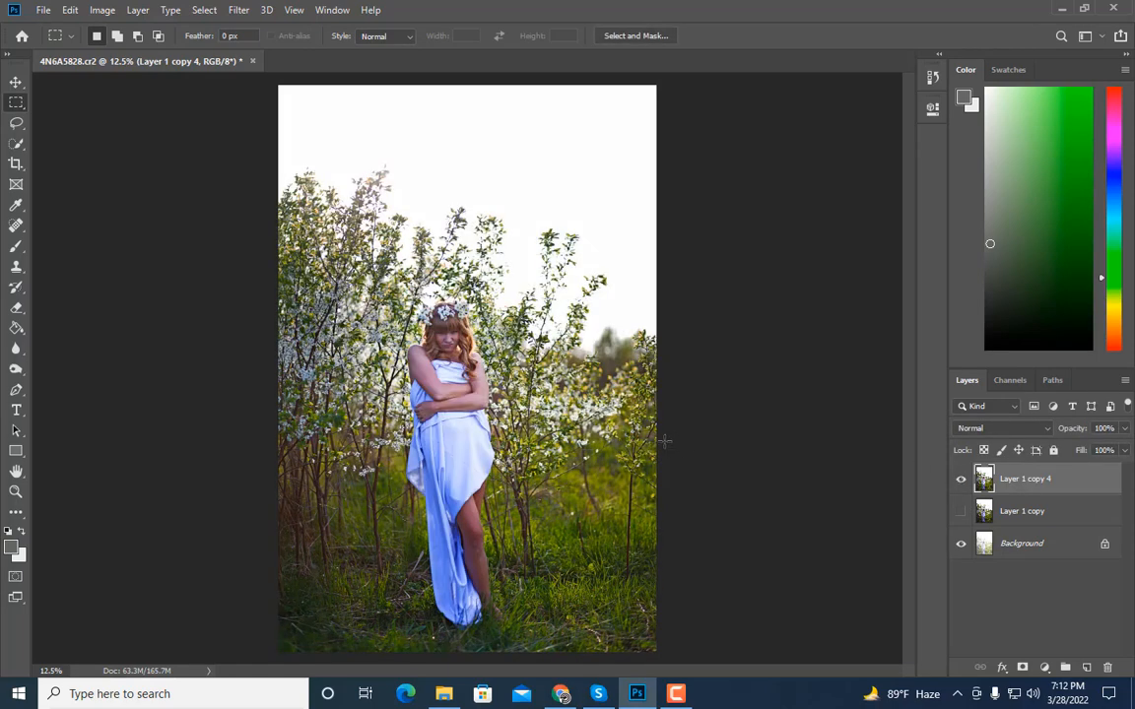
click(103, 10)
mouse_move(123, 54)
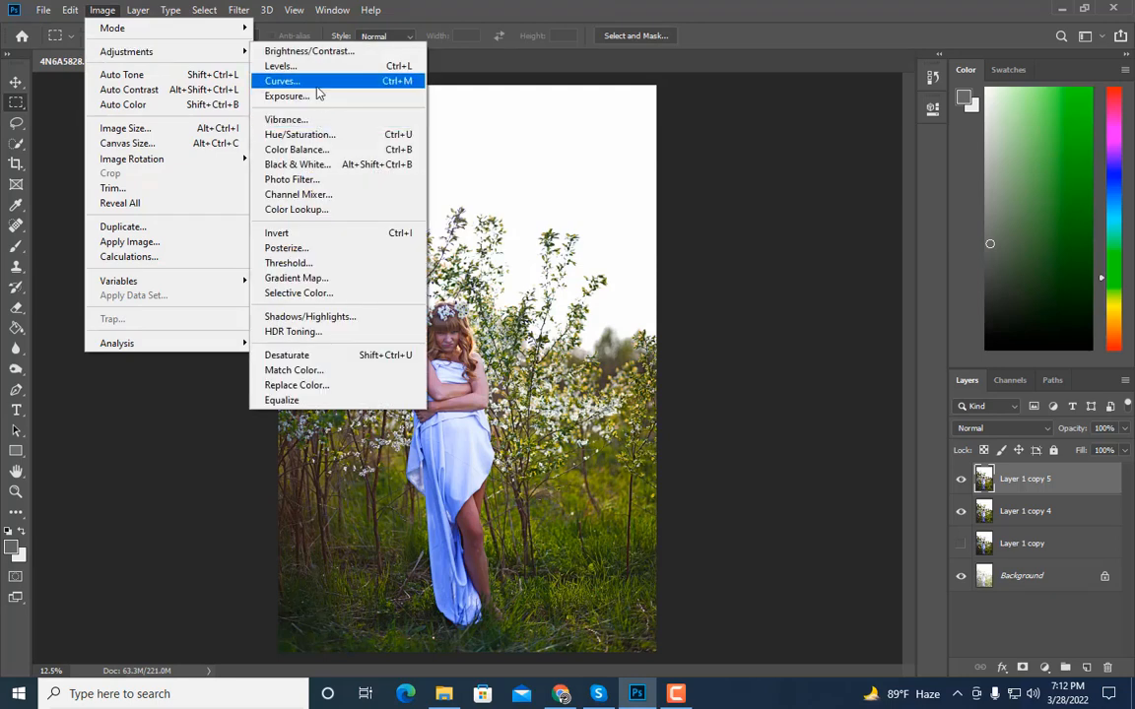
click(327, 81)
drag(400, 46, 1011, 30)
click(866, 135)
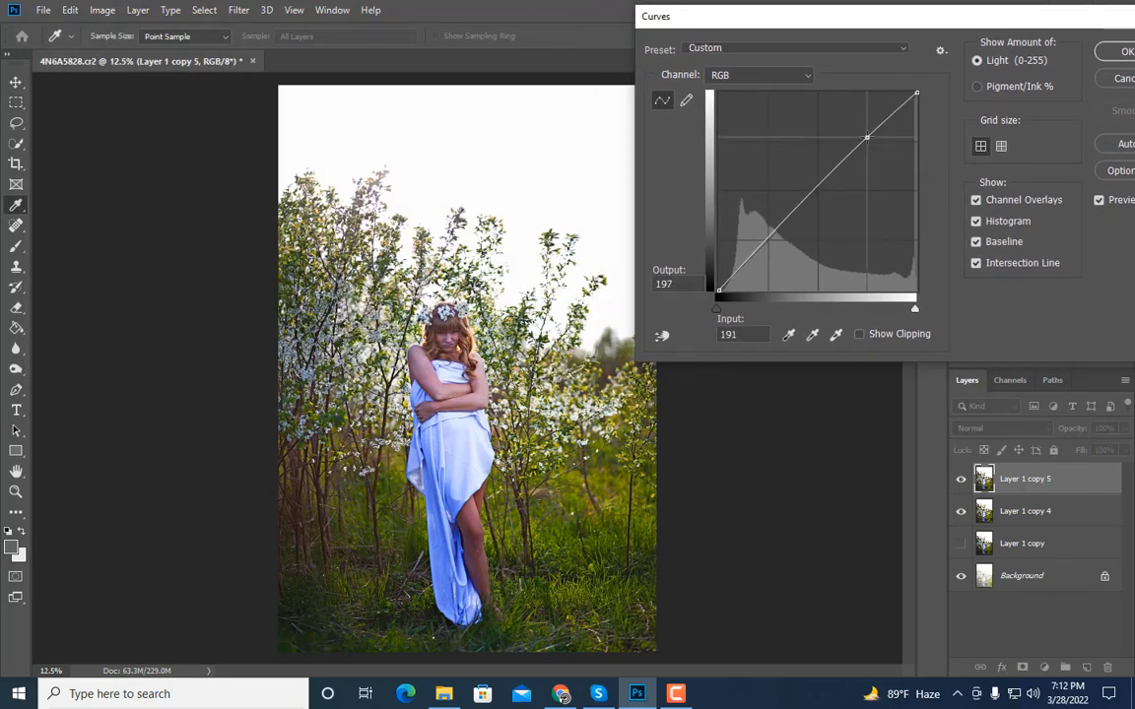
drag(866, 135, 866, 131)
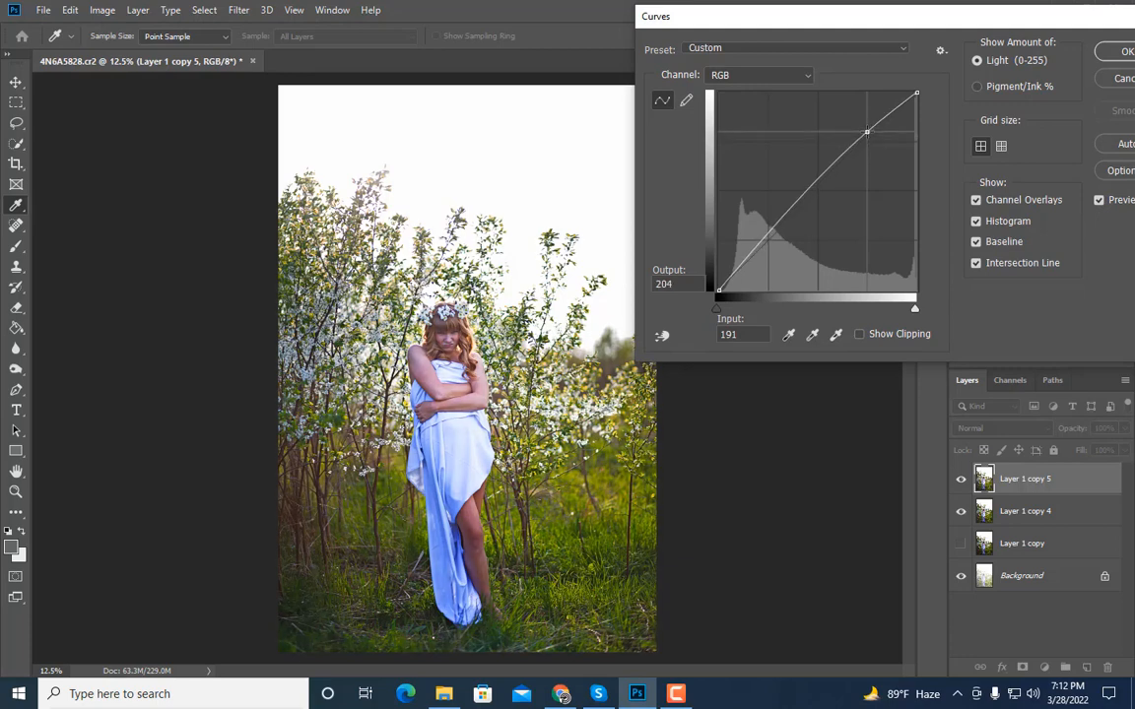
drag(766, 233, 768, 243)
click(864, 130)
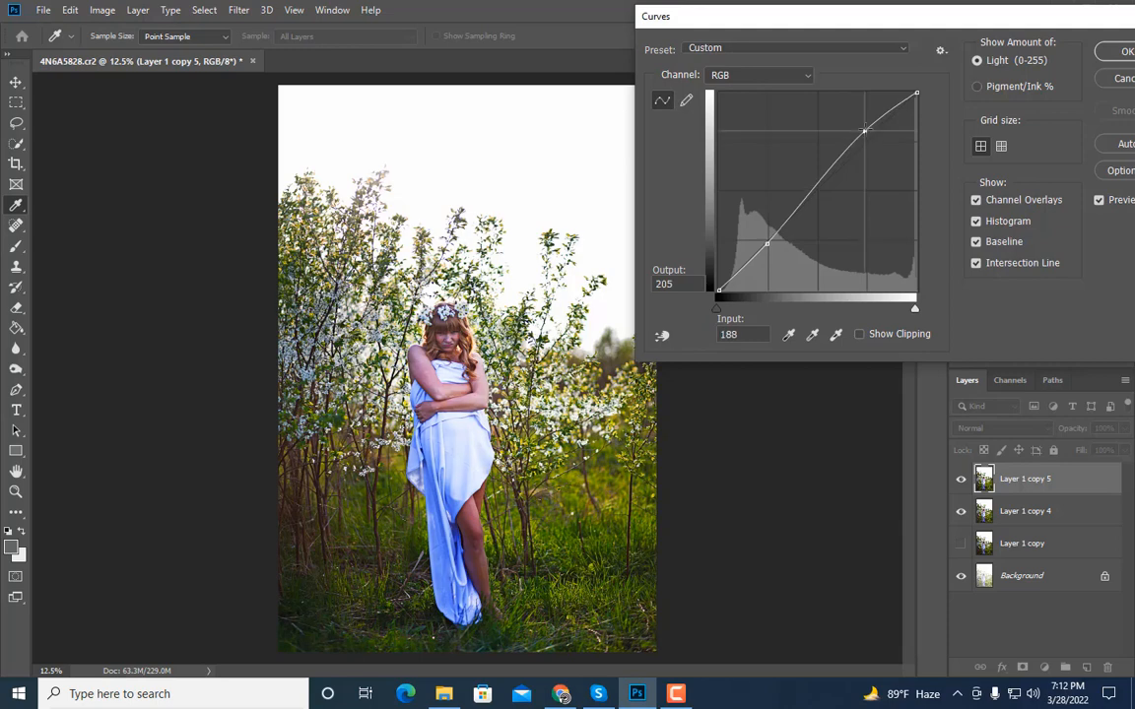
drag(865, 128, 865, 142)
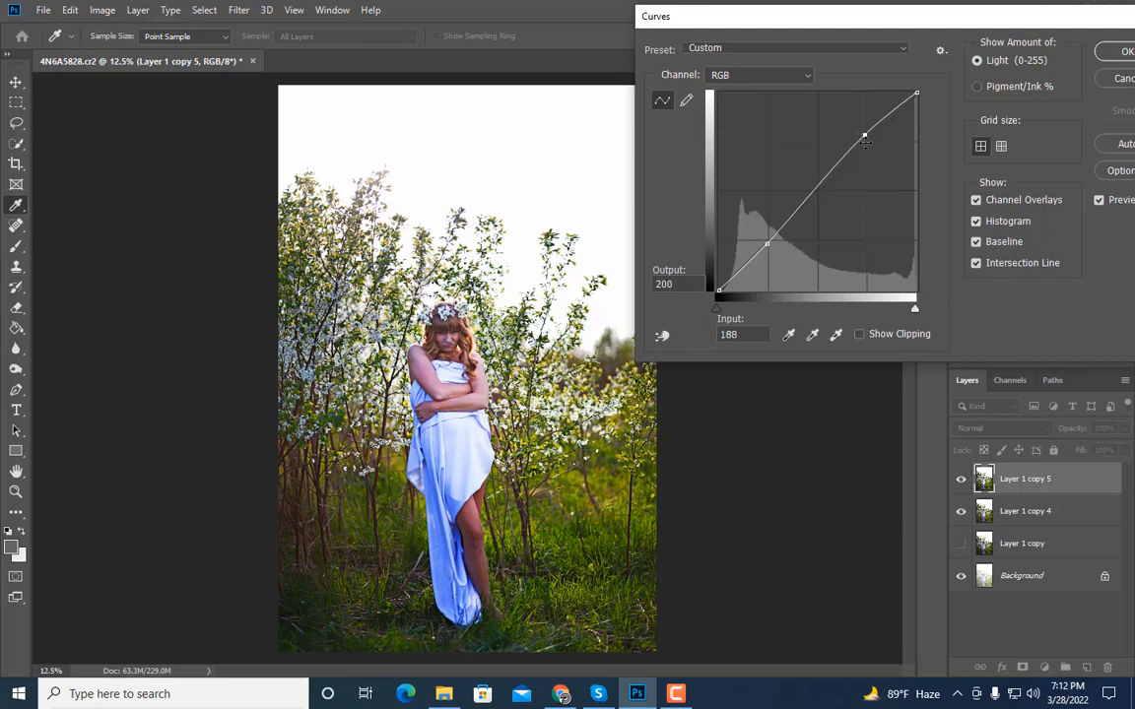
Step: Adjust the Red channel curve with a shadow point near input 60 and a highlight point at input 188, output 198
click(807, 77)
click(734, 94)
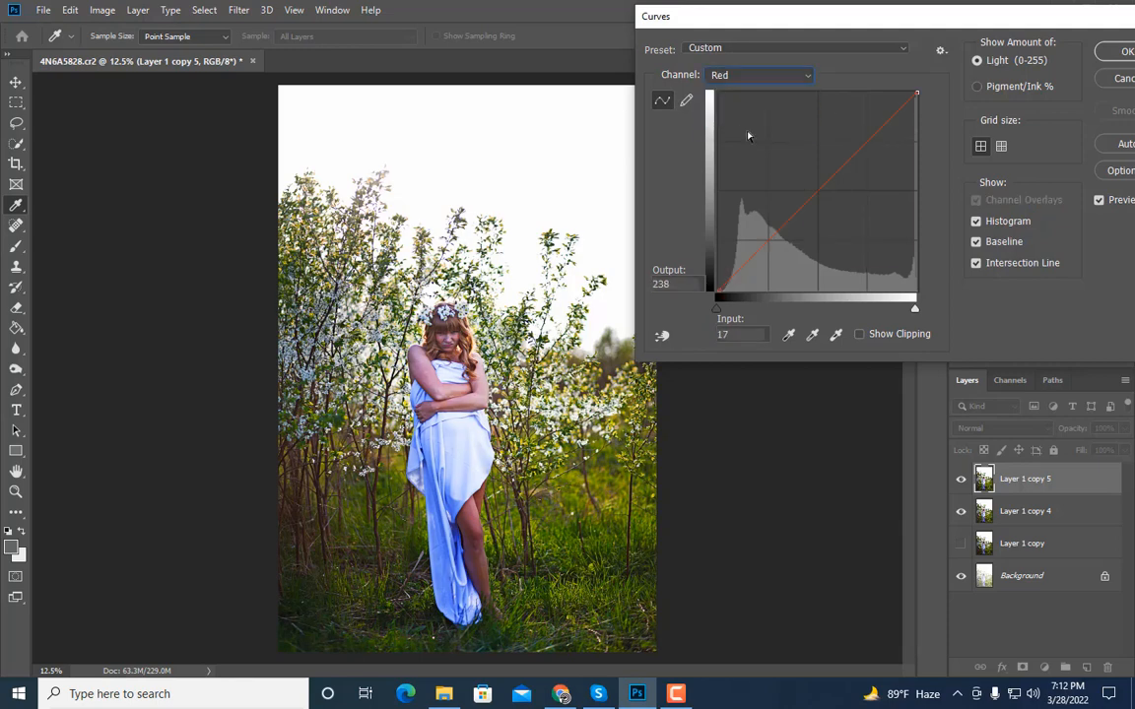
click(864, 136)
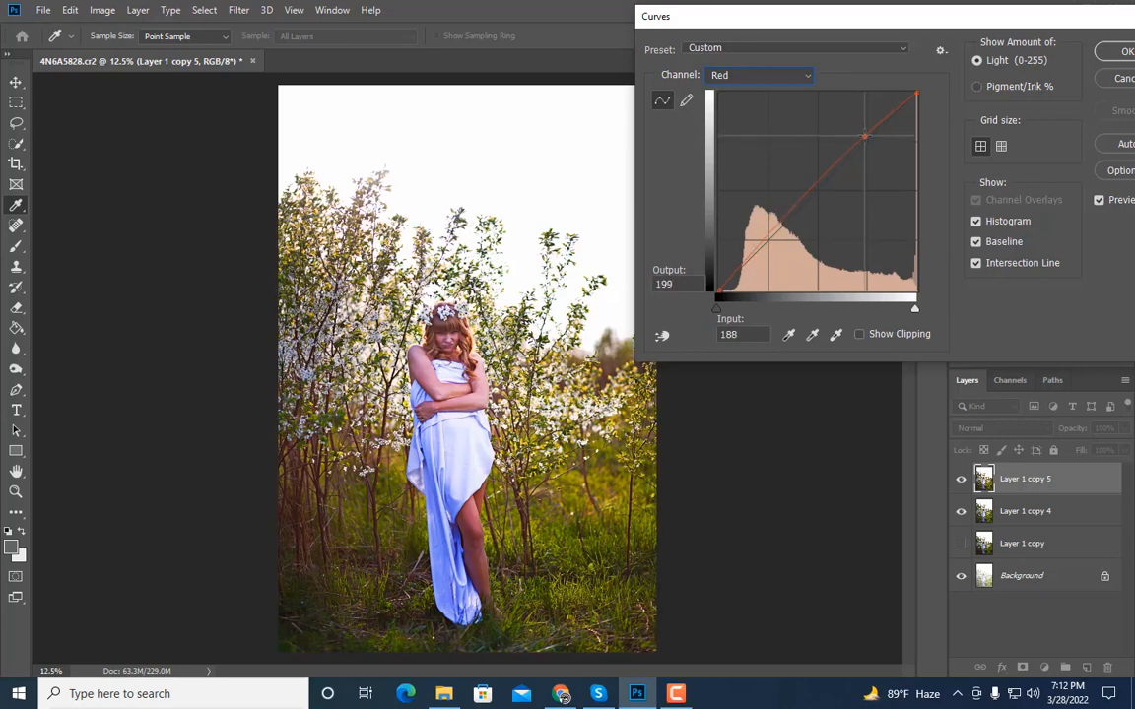
click(765, 242)
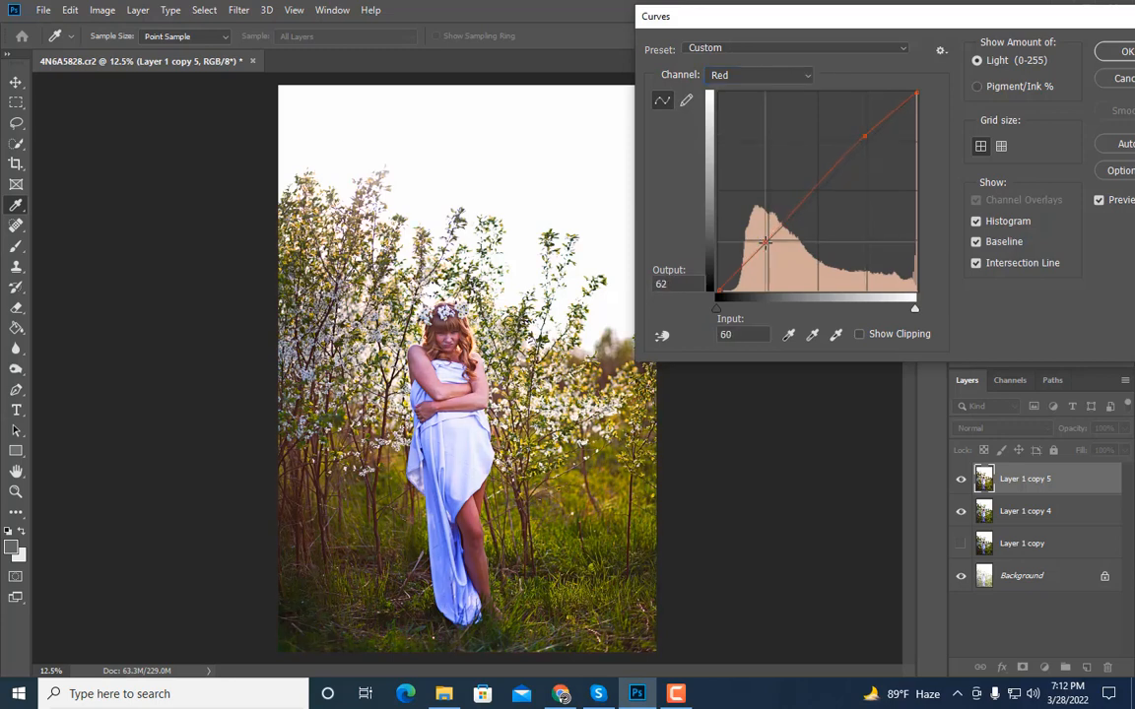
drag(765, 241, 765, 242)
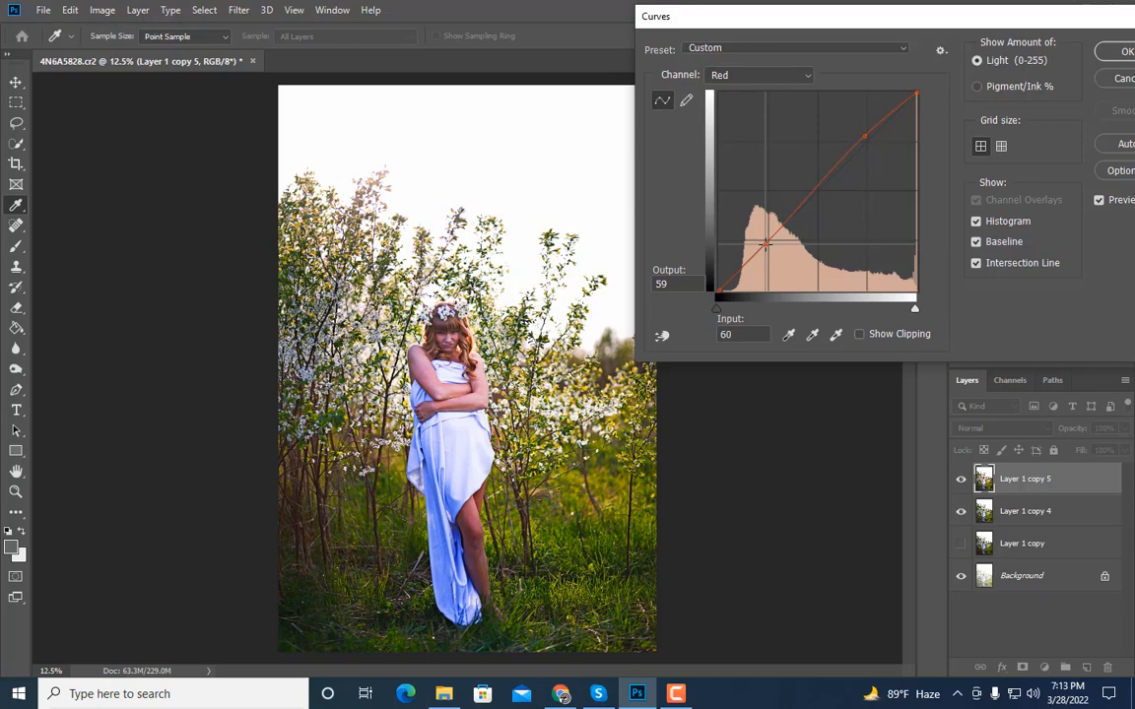
click(864, 138)
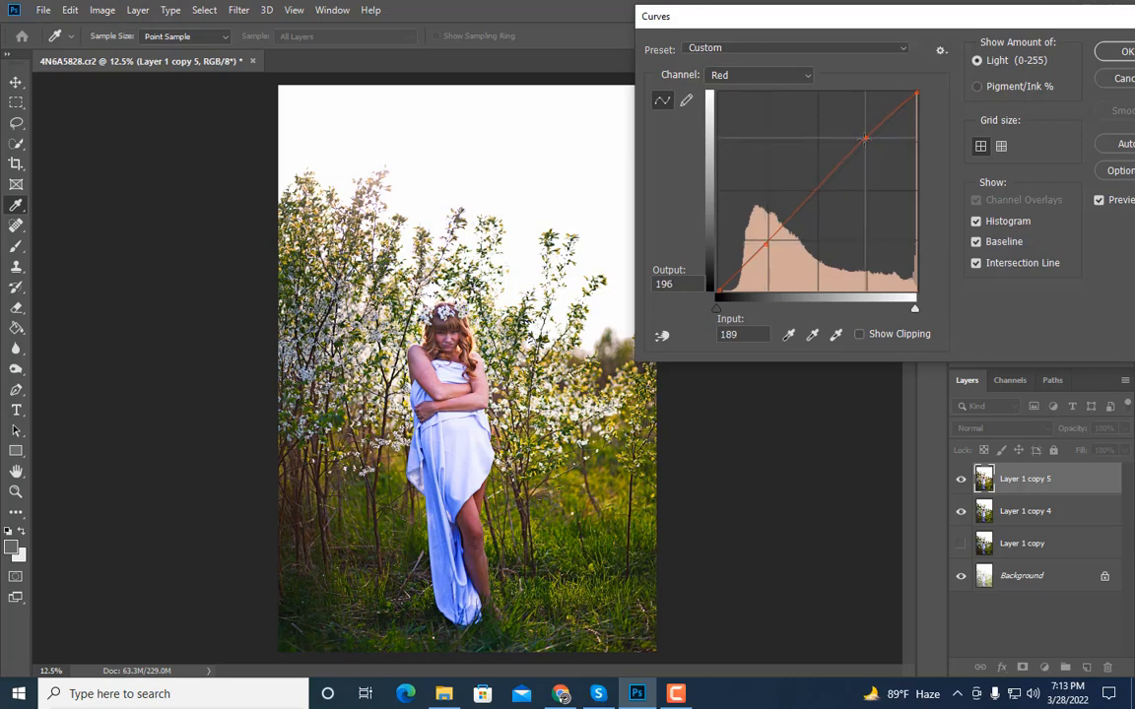
drag(864, 138, 864, 134)
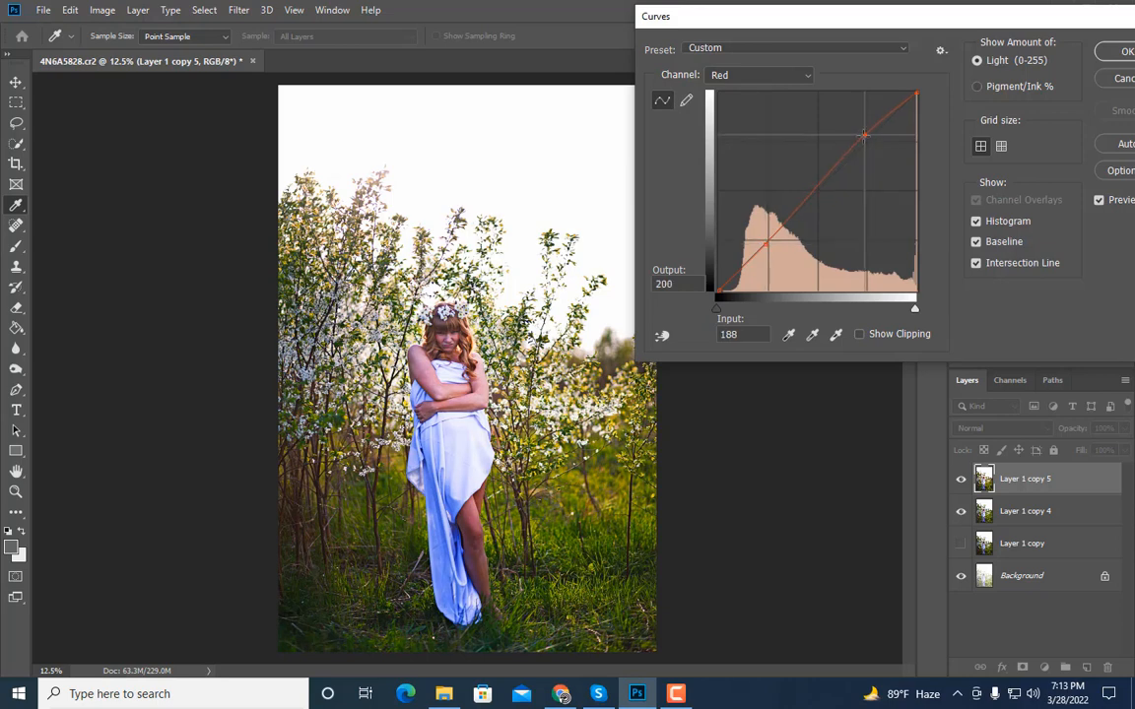
click(767, 244)
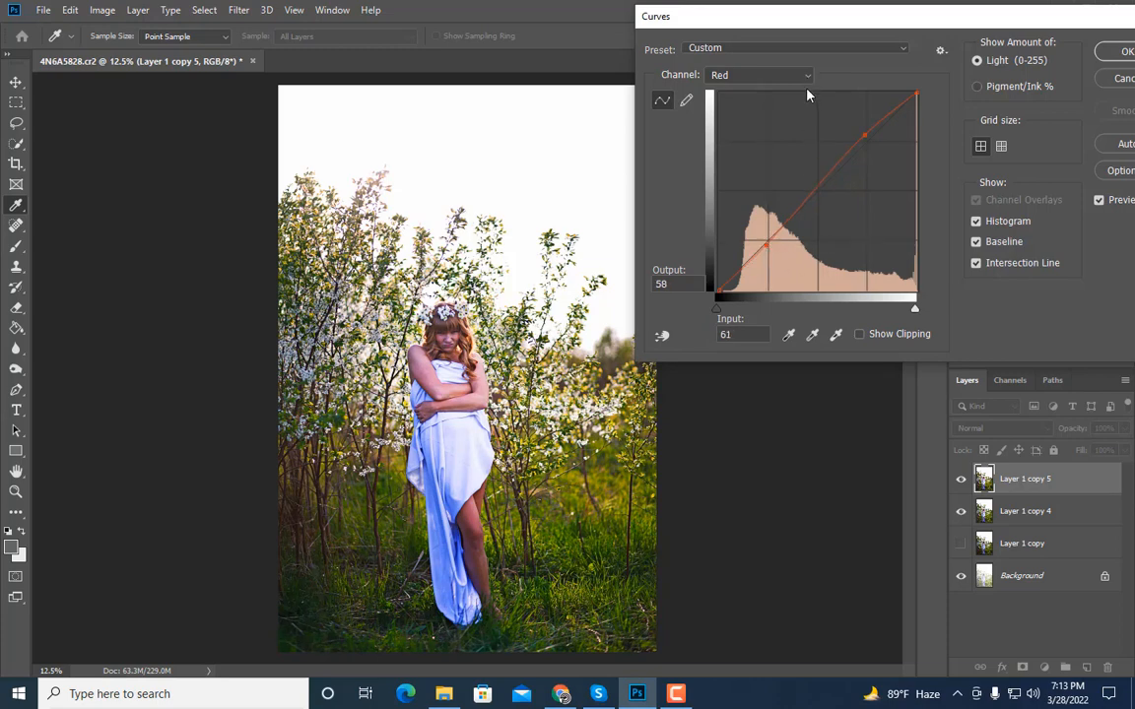
drag(766, 246, 767, 241)
drag(864, 134, 864, 139)
drag(865, 140, 865, 136)
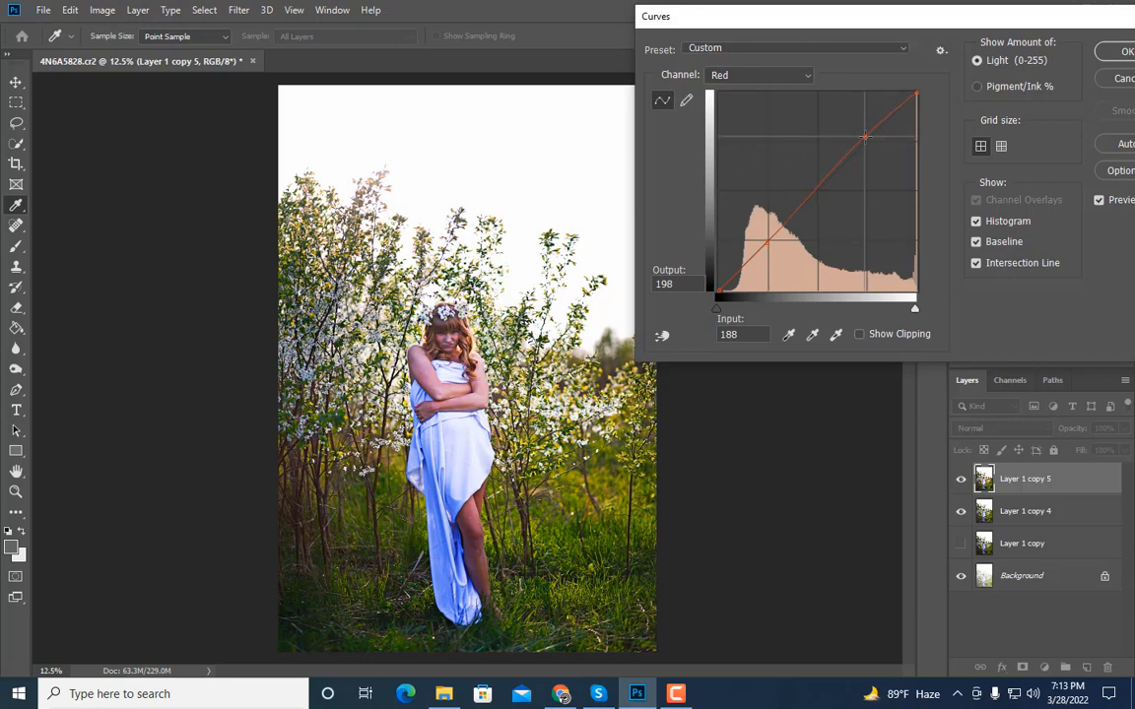
Step: Adjust the Green channel curve with points at input 58, output 61 and input 189, output 194, plus an endpoint at input 242, output 254
click(804, 80)
click(750, 114)
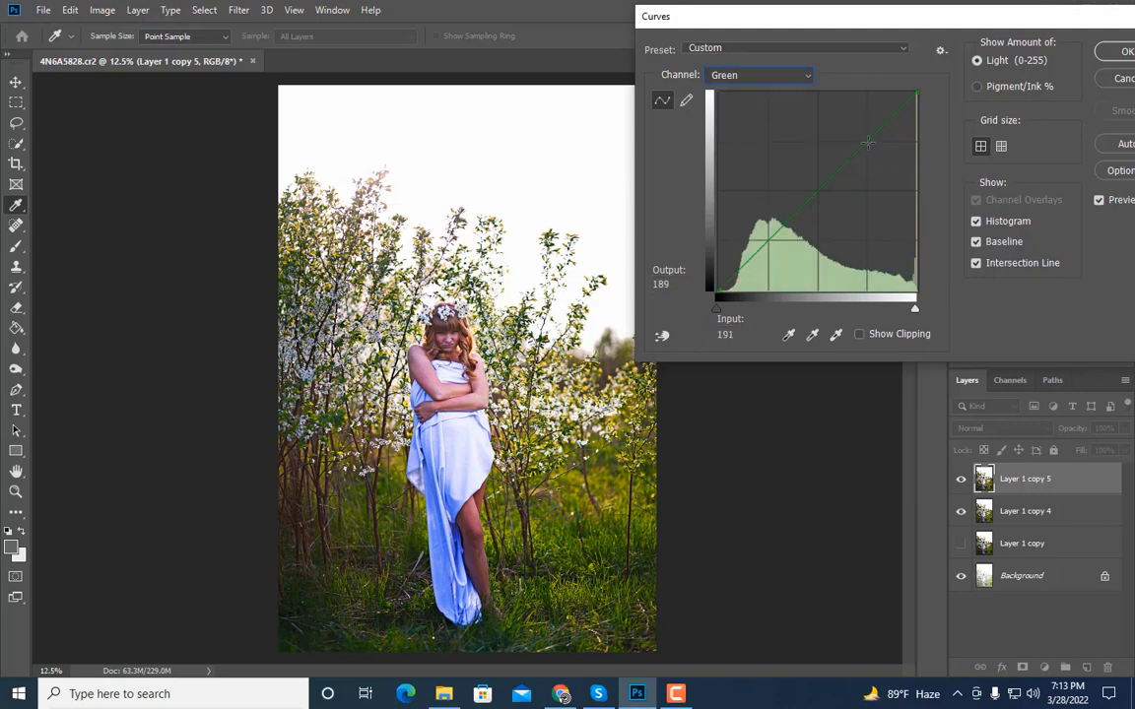
drag(867, 143, 865, 140)
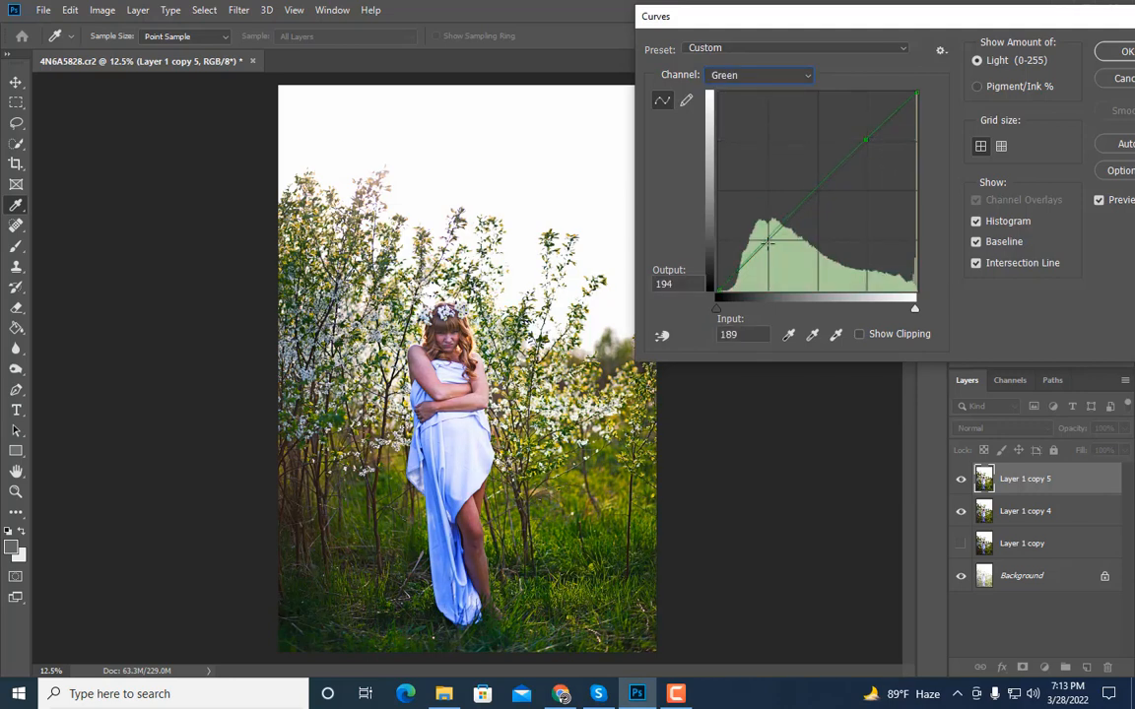
drag(768, 247, 764, 244)
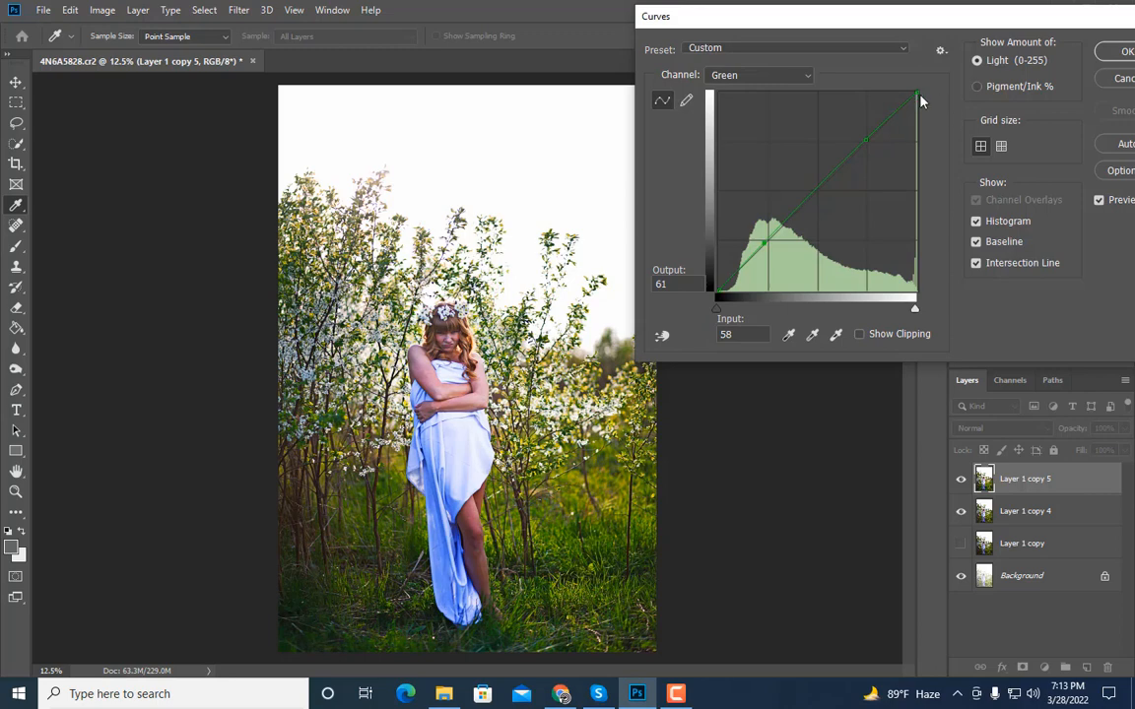
mouse_move(915, 92)
mouse_down()
mouse_move(904, 91)
mouse_move(918, 110)
mouse_move(907, 92)
mouse_up()
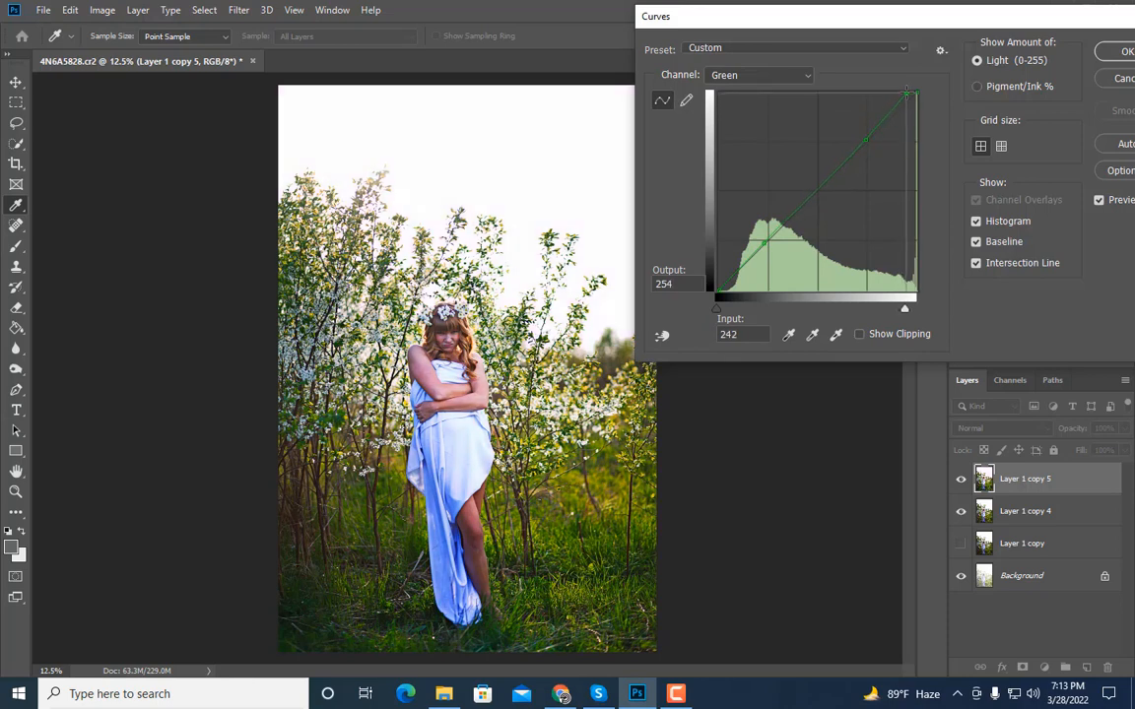
Step: Lower the highlights of the Blue channel curve around input 188 and set a shadow point at input 59, output 62
click(803, 79)
click(729, 130)
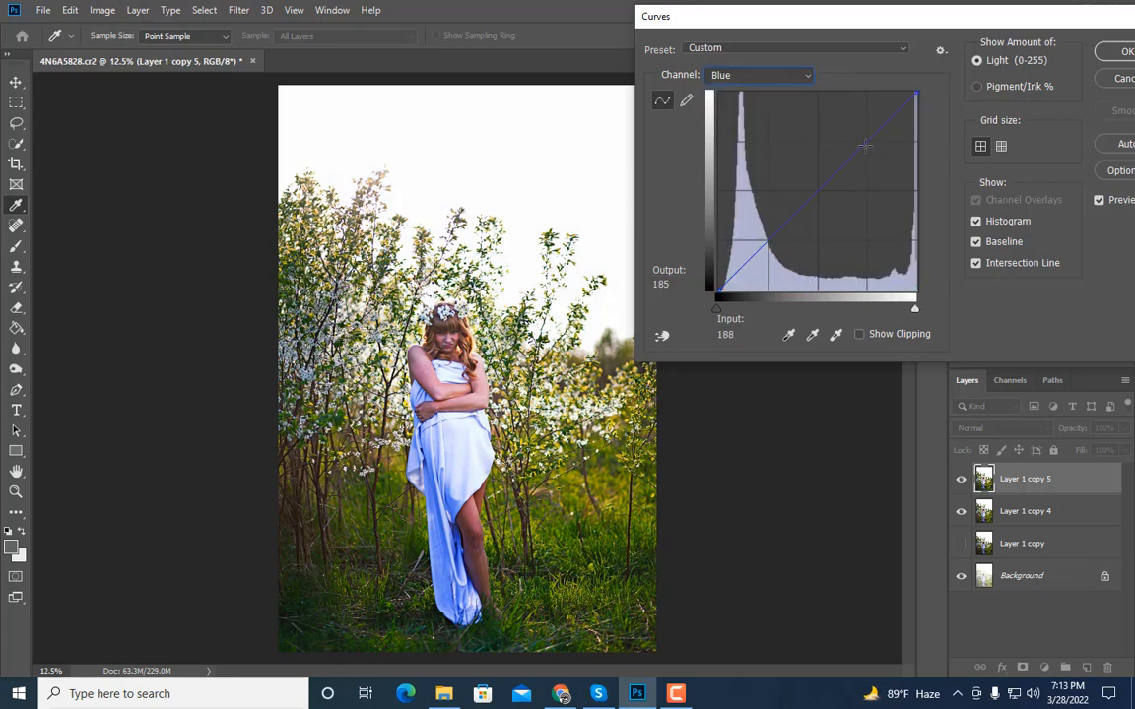
drag(864, 146, 864, 156)
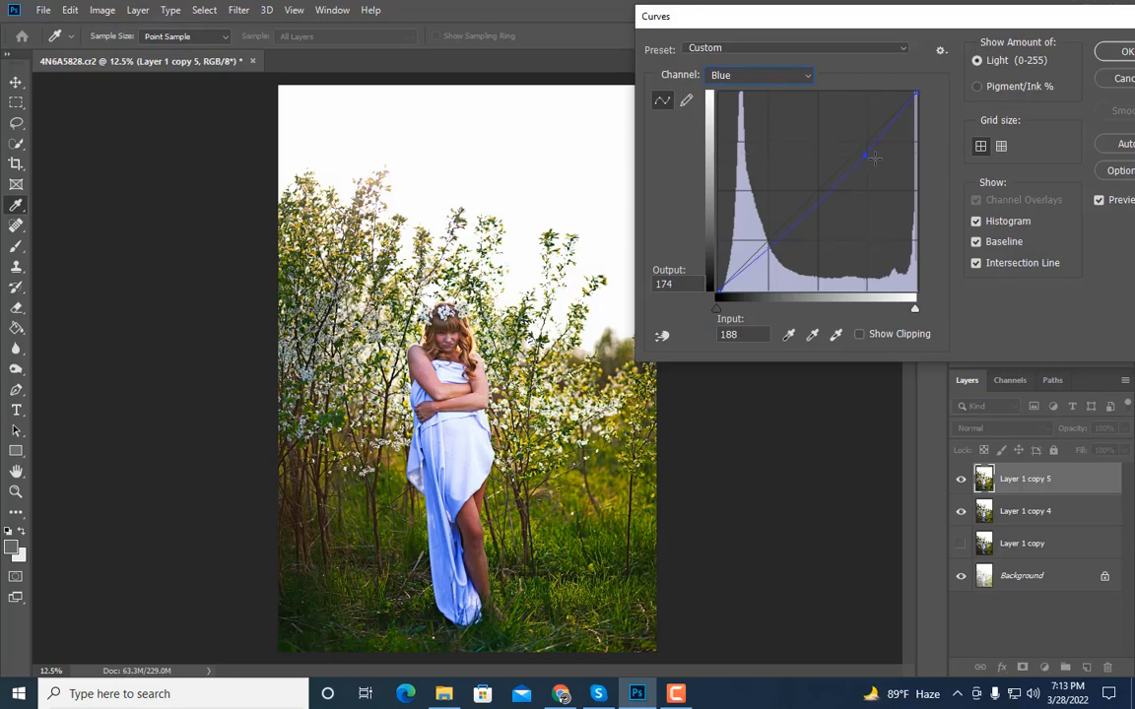
drag(864, 155, 864, 154)
click(764, 241)
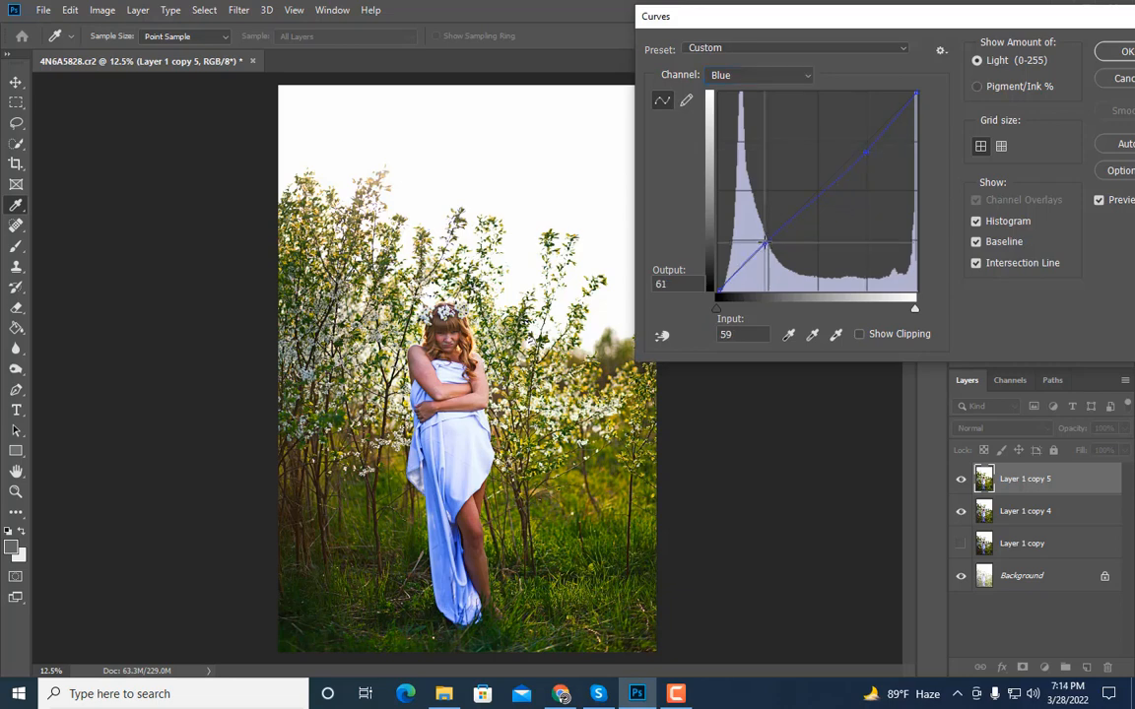
key(Up)
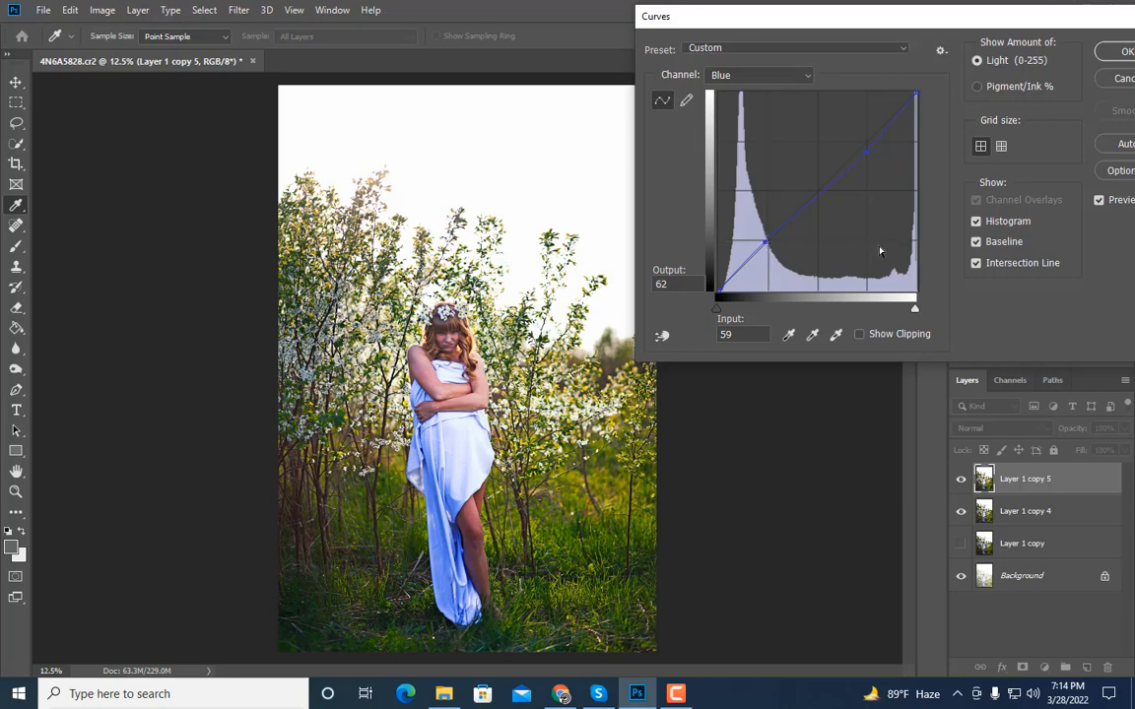
Step: Compare the photo with and without the Curves adjustment, and apply the adjustment to Layer 1 copy 5
click(1098, 202)
click(1099, 200)
click(1098, 201)
key(Return)
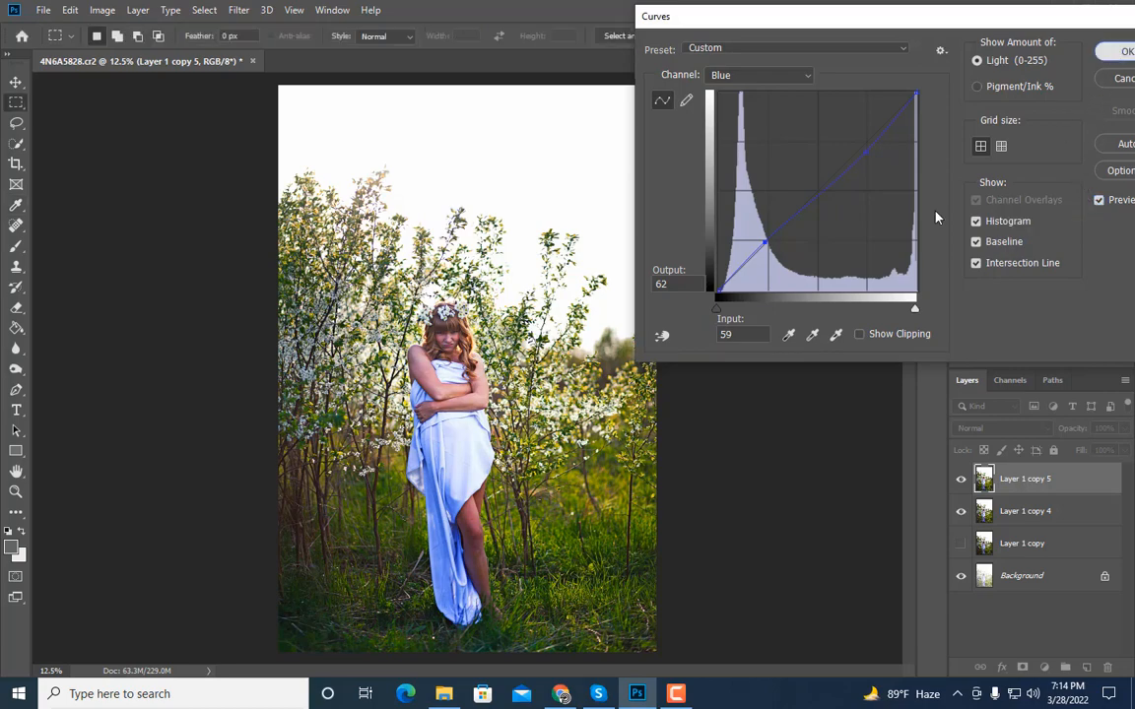
Step: Inspect the woman up close with Layer 1 copy 5 hidden and shown, and return to the full photo
click(16, 490)
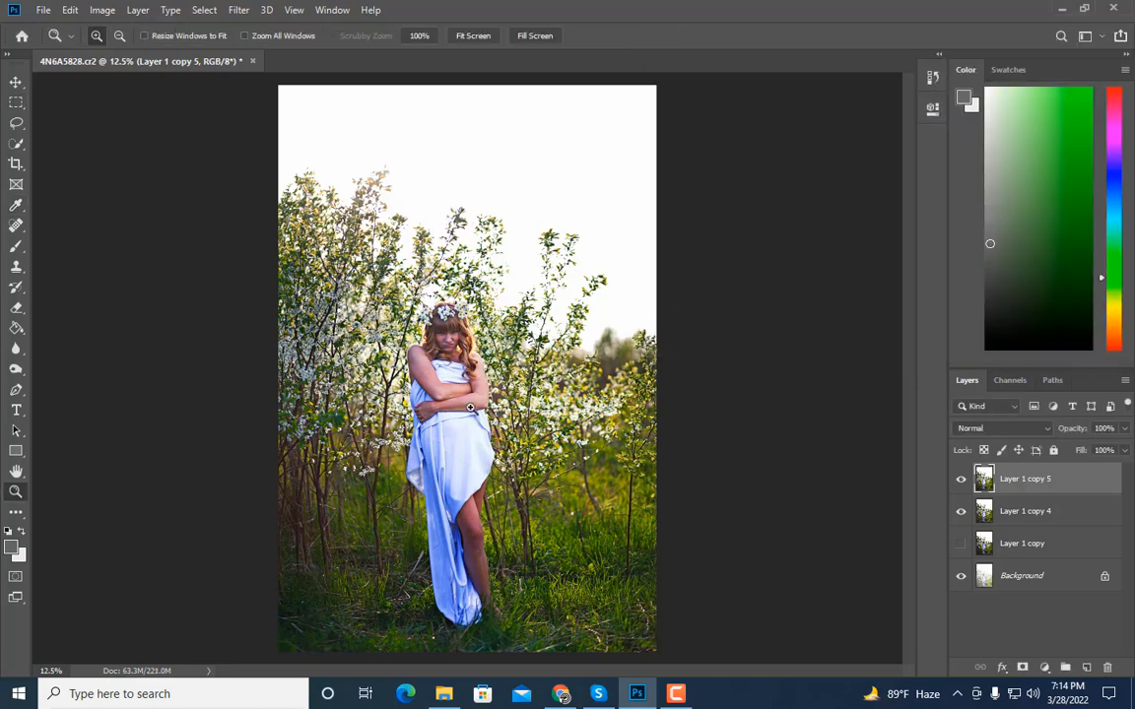
click(458, 396)
click(456, 396)
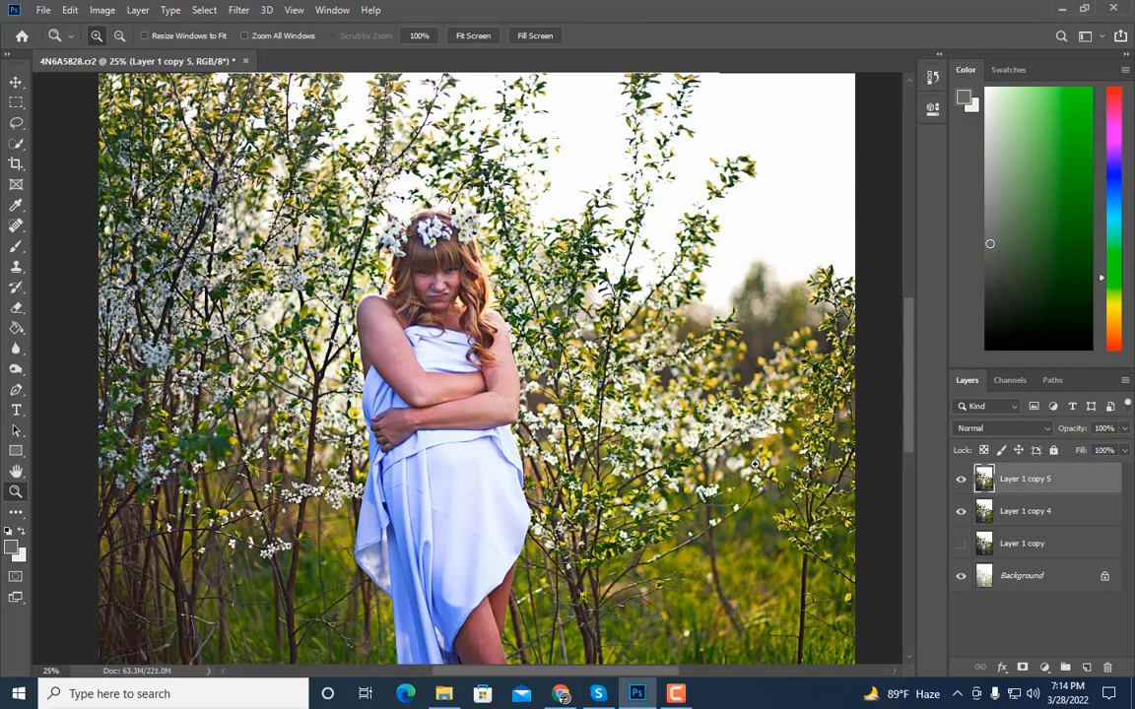
click(960, 479)
click(961, 480)
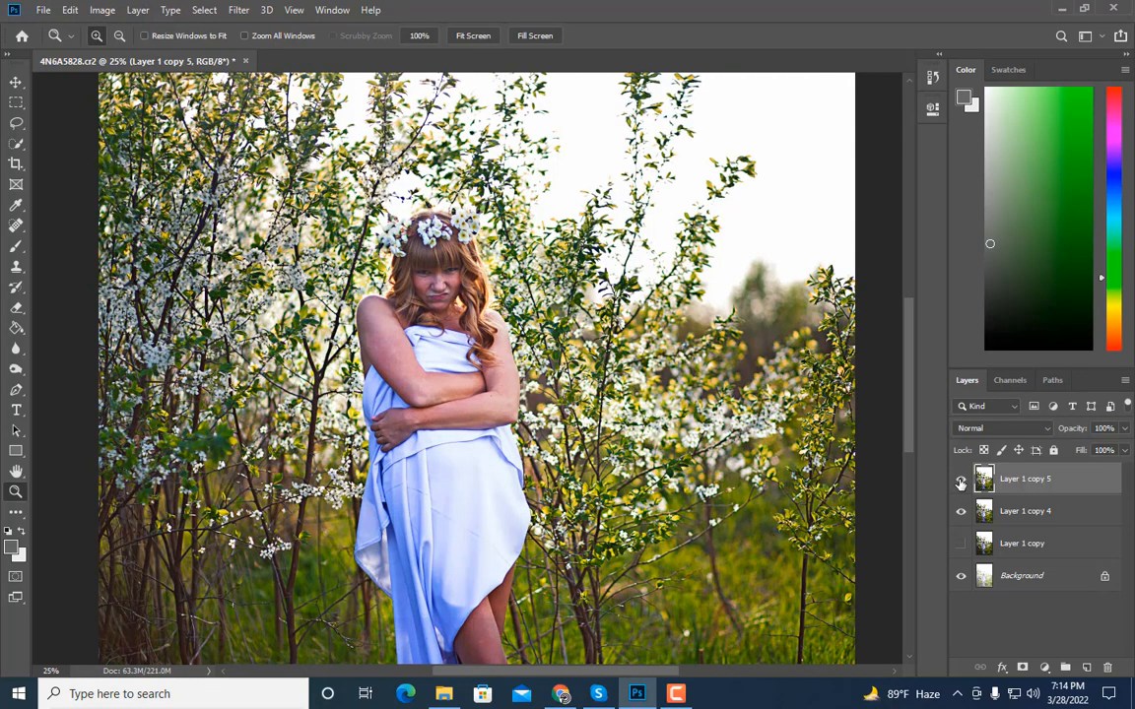
alt+click(671, 446)
alt+click(671, 446)
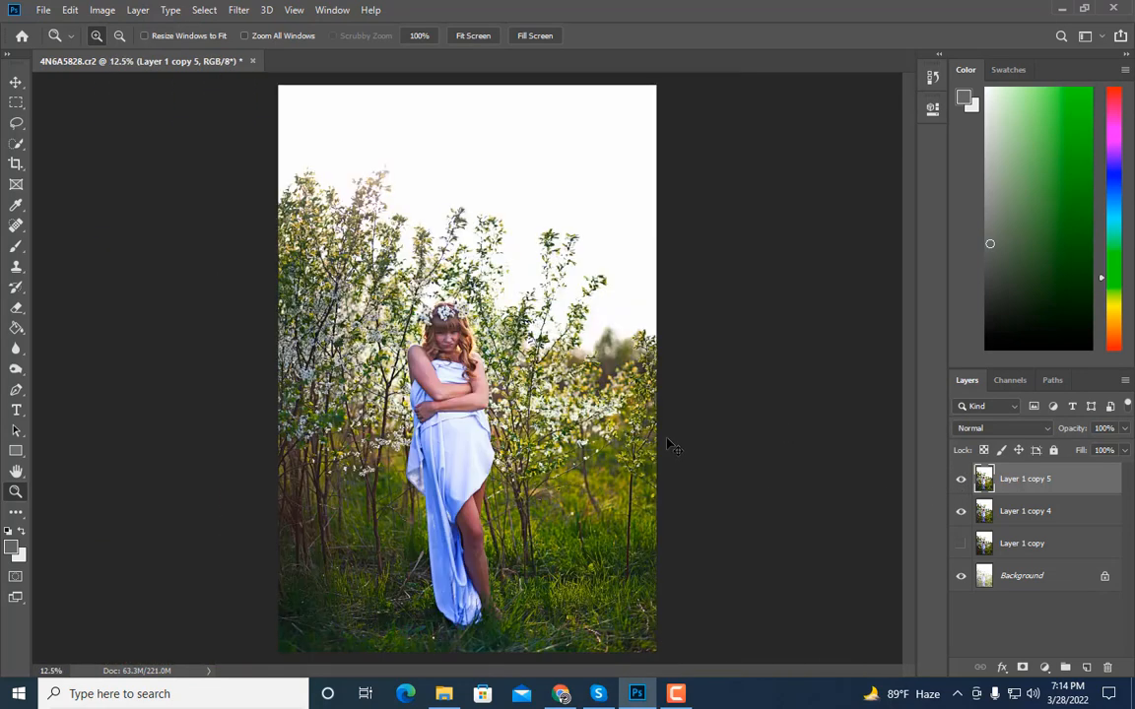
Step: Hide Layer 1 copy 4 and compare the graded Layer 1 copy 5 with the original Background
drag(960, 480, 961, 511)
click(961, 479)
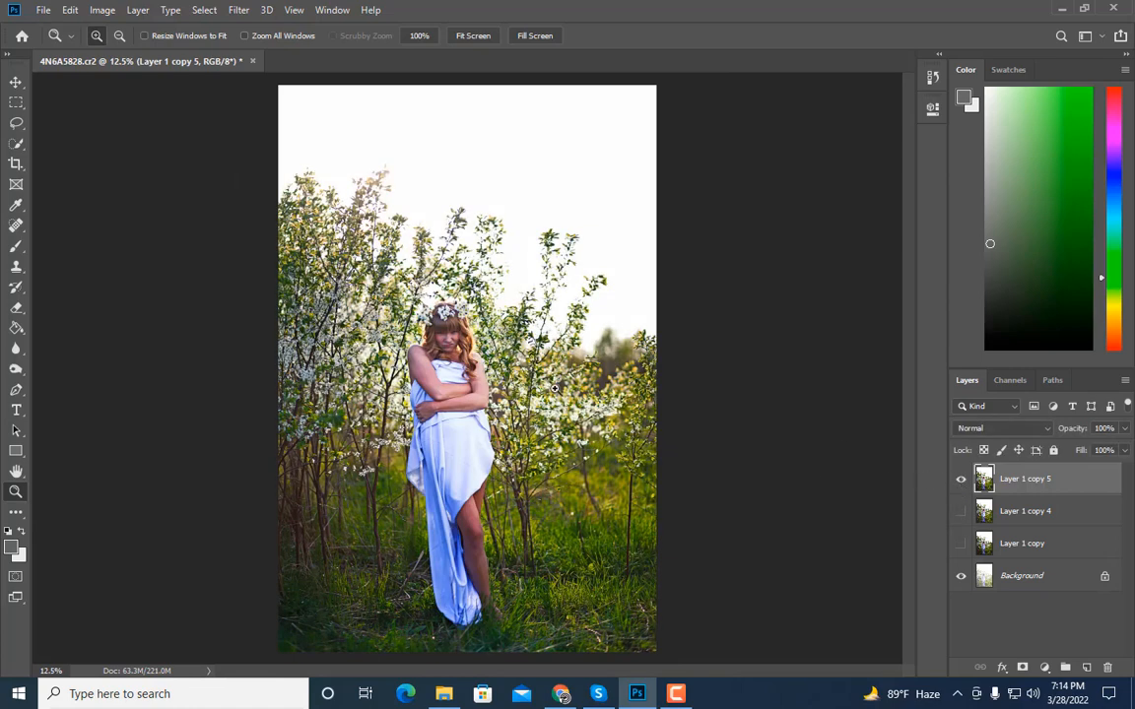